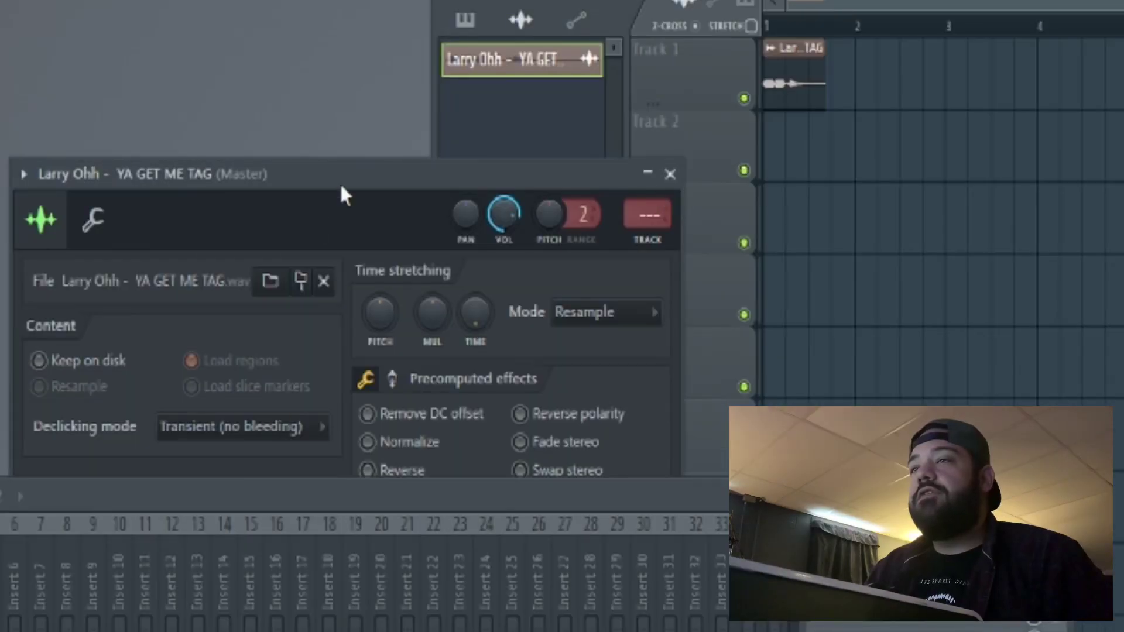
- Normalize the YA GET ME TAG sample and set its declicking mode to Generic (bleeding)
{"action": "left_click_drag", "start_coordinate": [340, 186], "coordinate": [395, 40]}
{"action": "left_click_drag", "start_coordinate": [444, 494], "coordinate": [551, 631]}
{"action": "left_click", "coordinate": [434, 296]}
{"action": "left_click", "coordinate": [311, 280]}
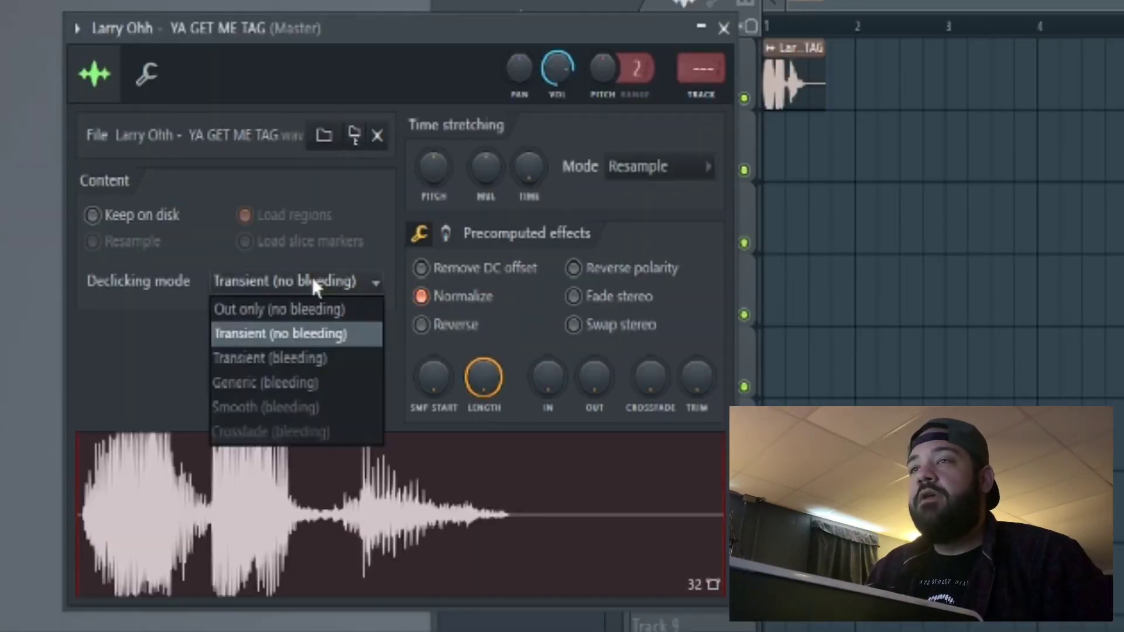
{"action": "left_click", "coordinate": [292, 386]}
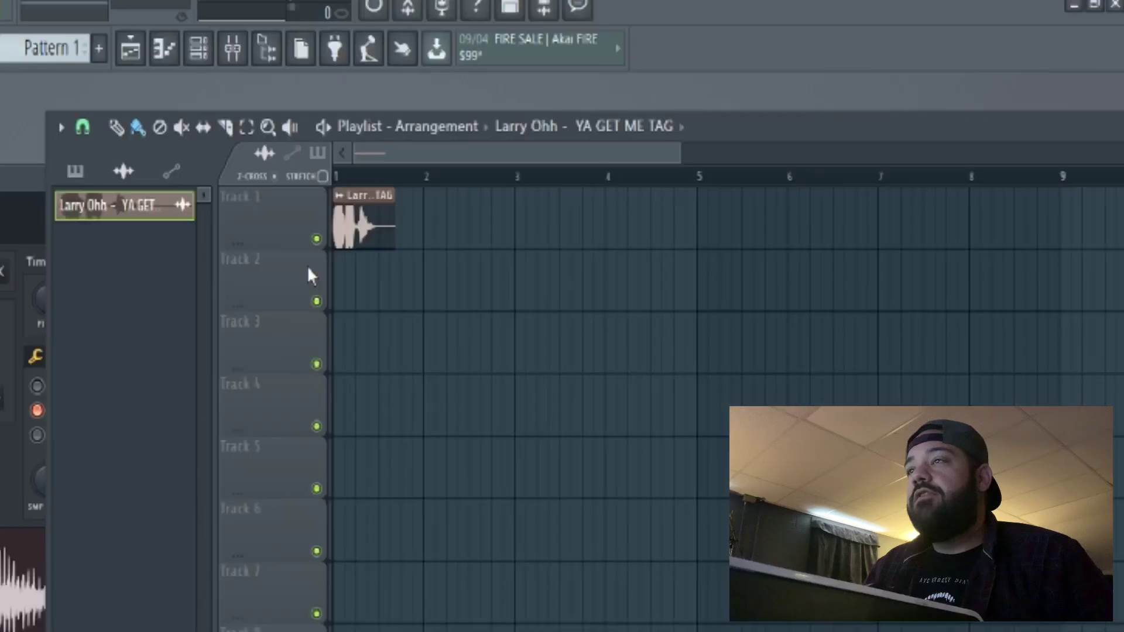
- Trim the start and the end of the YA GET ME TAG clip on Track 1 of the playlist
{"action": "scroll", "coordinate": [328, 266], "scroll_direction": "up", "scroll_amount": 3}
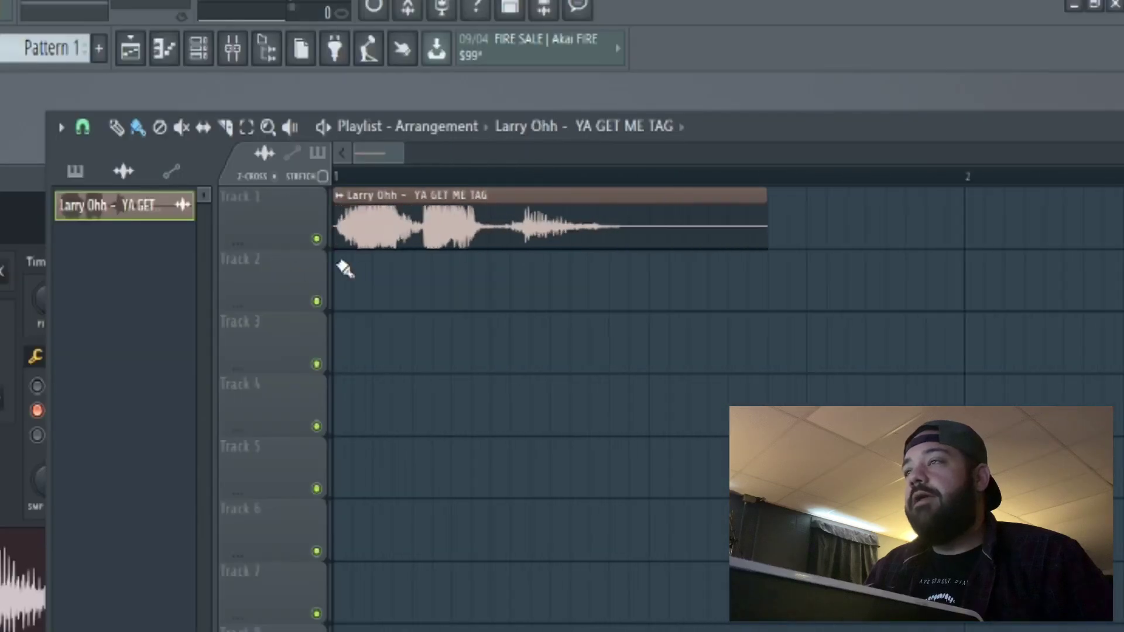
{"action": "scroll", "coordinate": [327, 261], "scroll_direction": "up", "scroll_amount": 2}
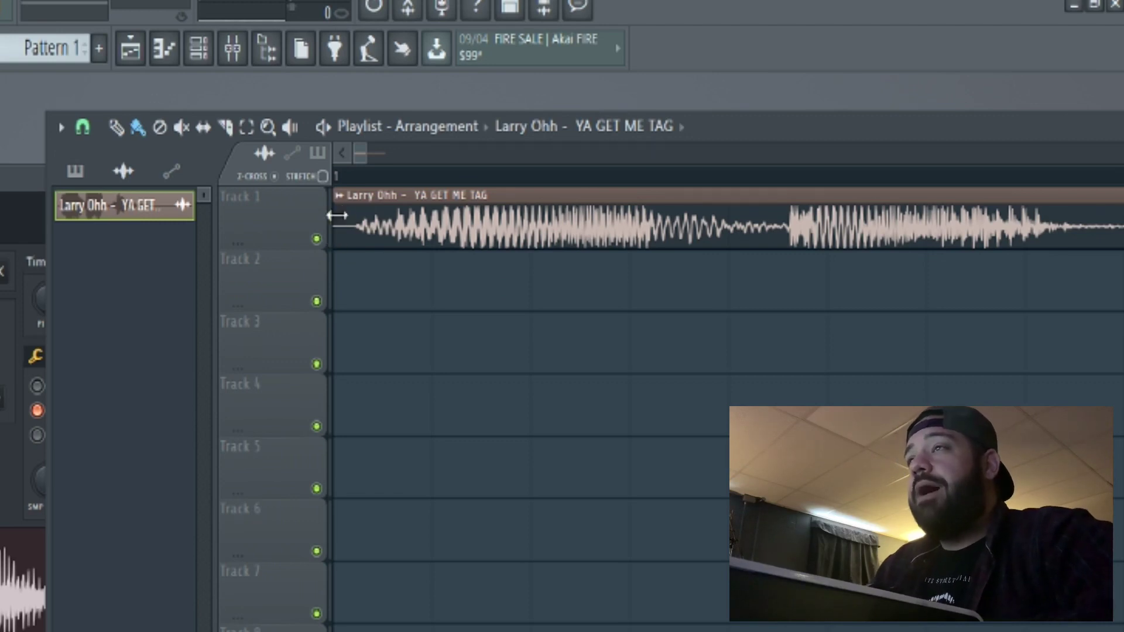
{"action": "left_click_drag", "start_coordinate": [337, 215], "coordinate": [340, 213]}
{"action": "scroll", "coordinate": [412, 237], "scroll_direction": "down", "scroll_amount": 3}
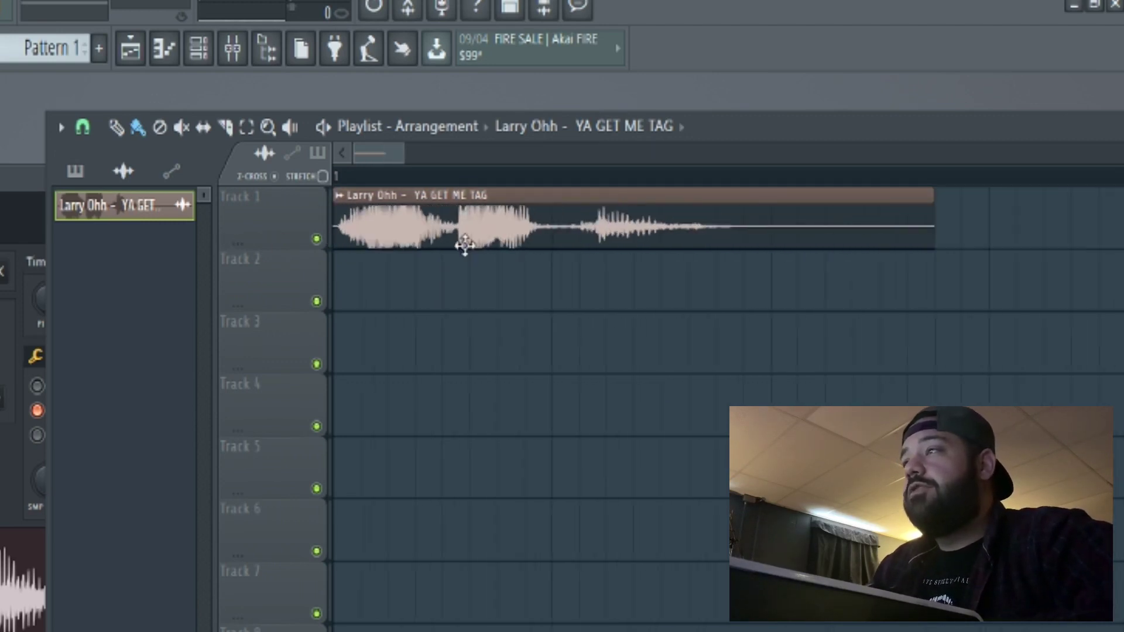
{"action": "left_click", "coordinate": [892, 208]}
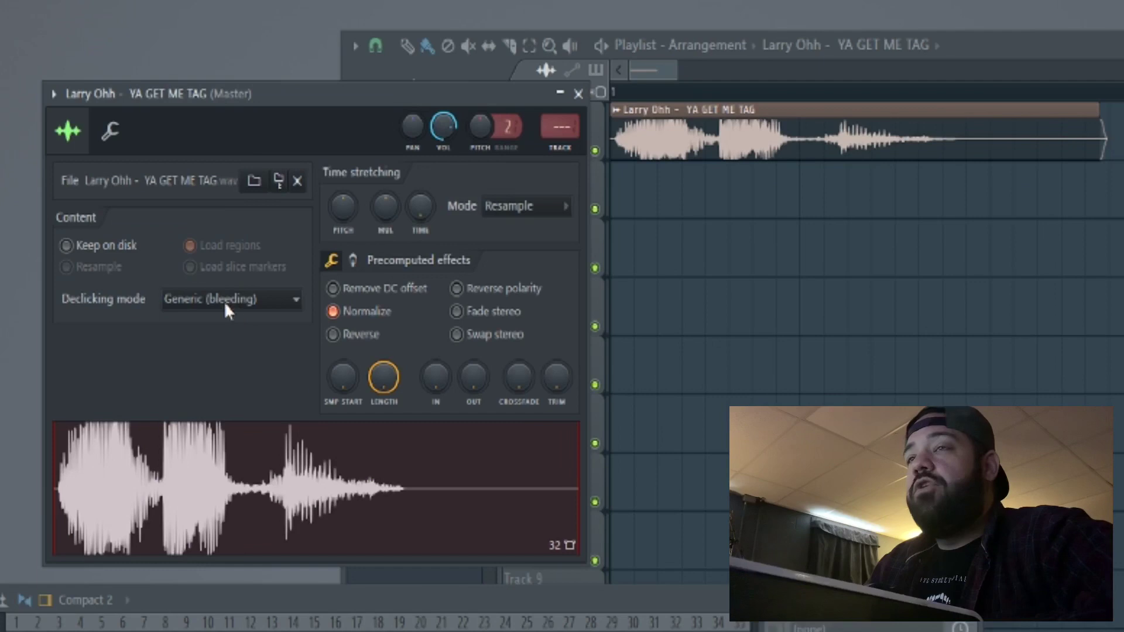
{"action": "left_click", "coordinate": [225, 300]}
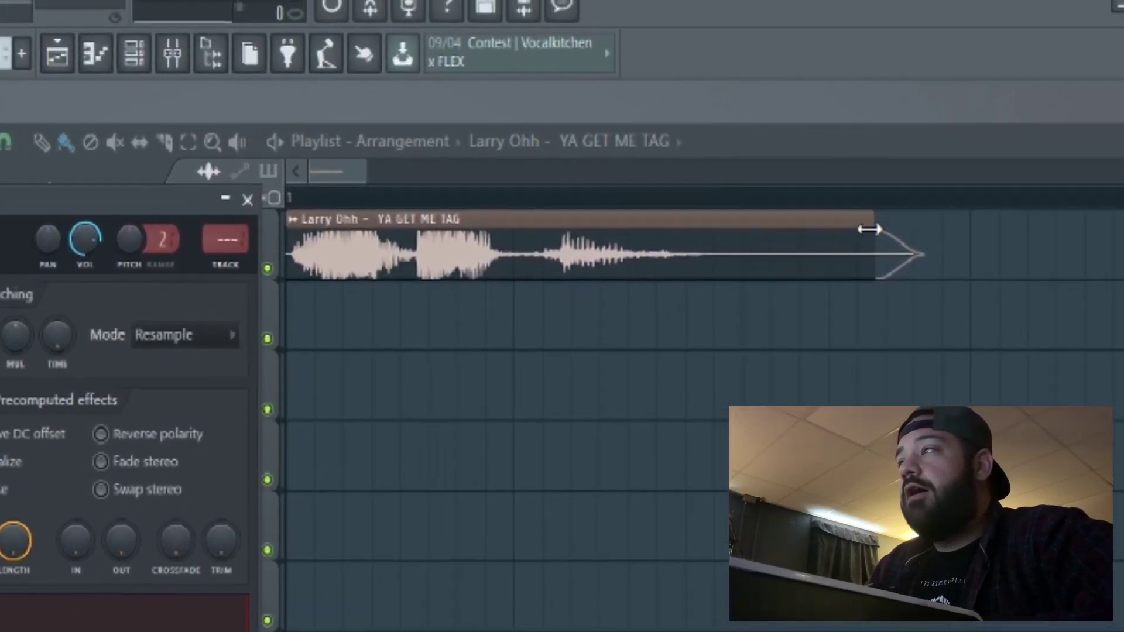
{"action": "left_click_drag", "start_coordinate": [869, 230], "coordinate": [821, 242]}
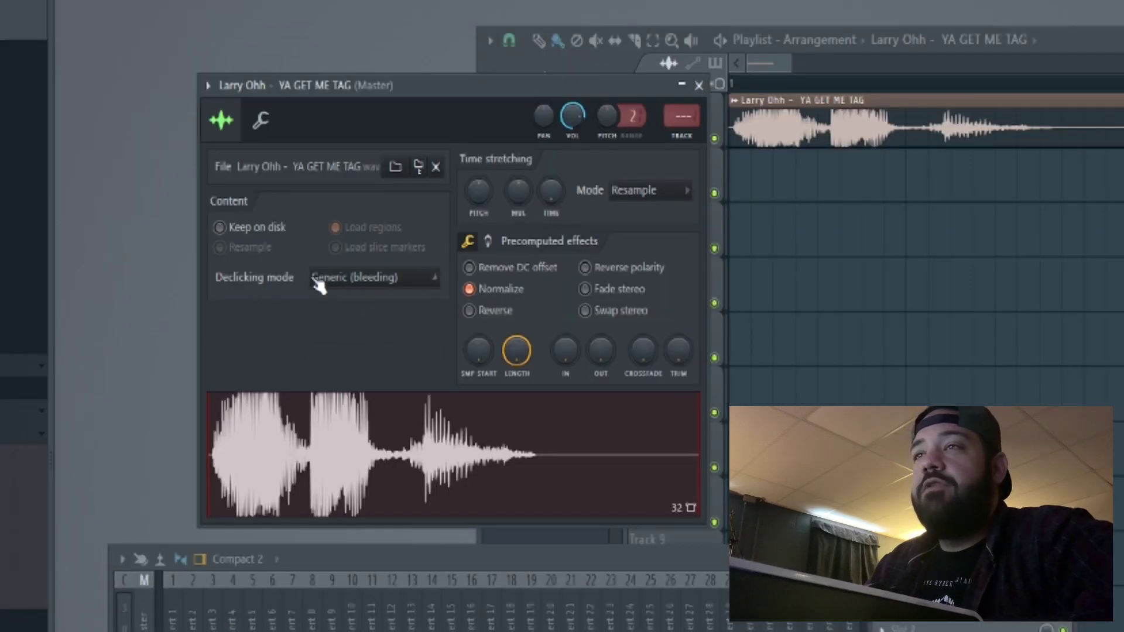
- Show the mixer and route the tag sample to mixer track 1, keeping the mixer window clear of the sample settings
{"action": "key", "text": "F5"}
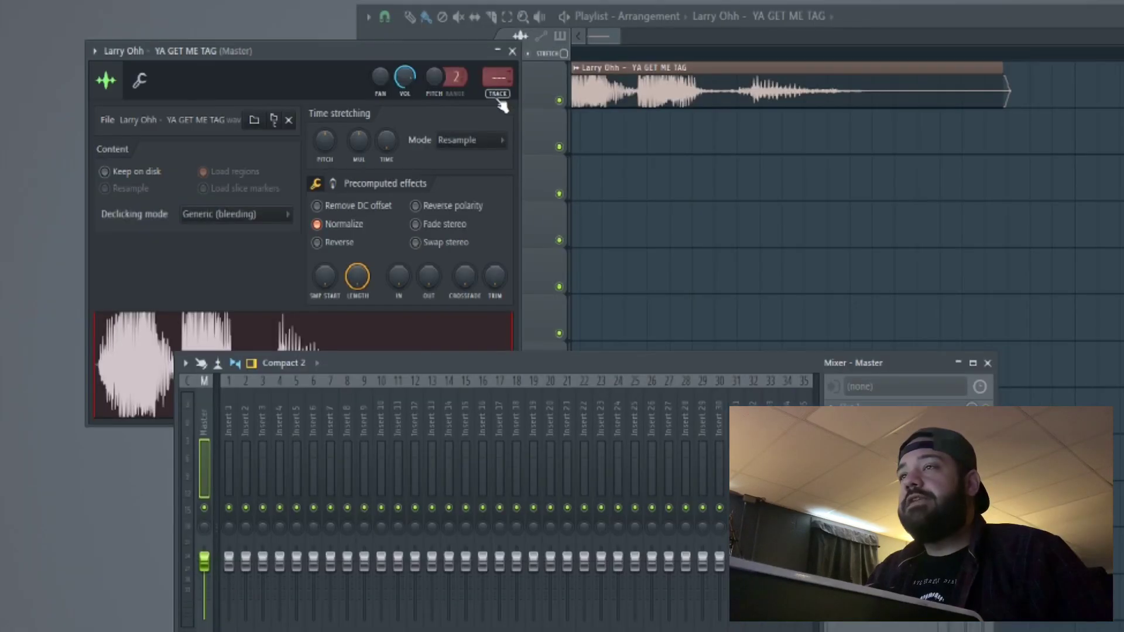
{"action": "left_click", "coordinate": [499, 99]}
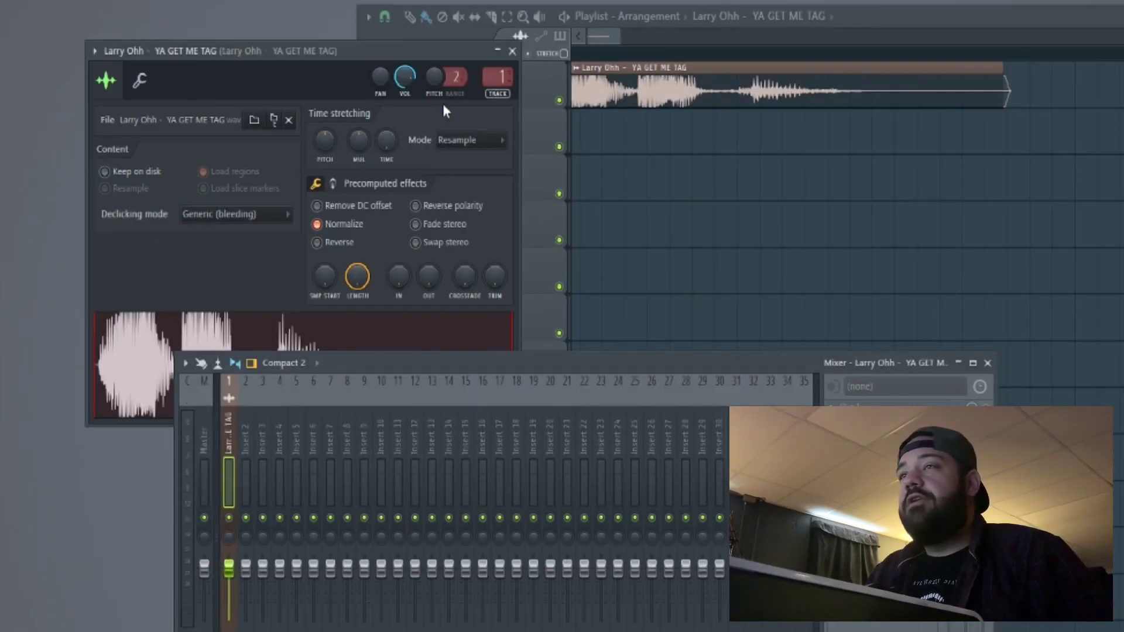
{"action": "left_click_drag", "start_coordinate": [374, 364], "coordinate": [453, 358]}
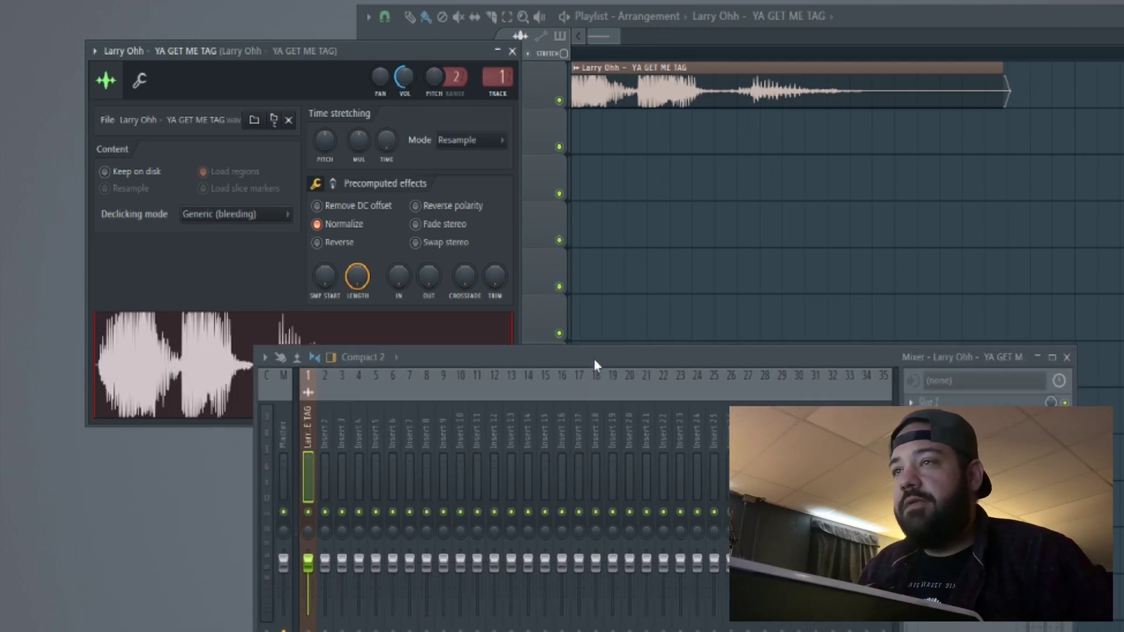
{"action": "left_click_drag", "start_coordinate": [593, 361], "coordinate": [580, 397]}
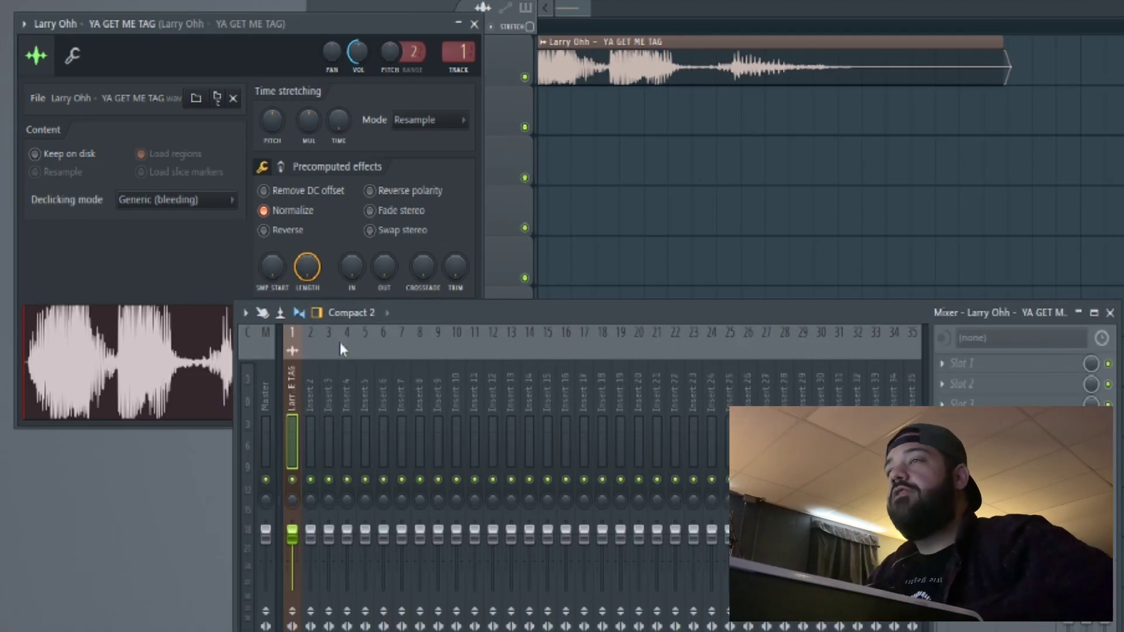
- Add Fruity Parametric EQ 2 to effect slot 3 of the tag's mixer track, apply the Radio preset and adjust its bands
{"action": "left_click", "coordinate": [694, 141]}
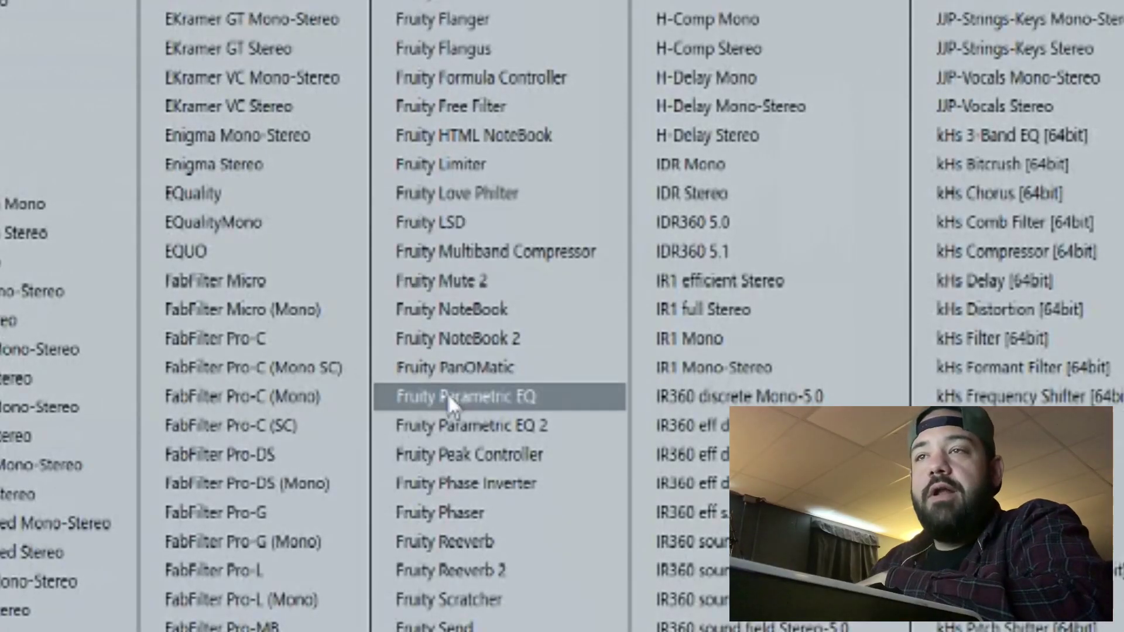
{"action": "left_click", "coordinate": [436, 426]}
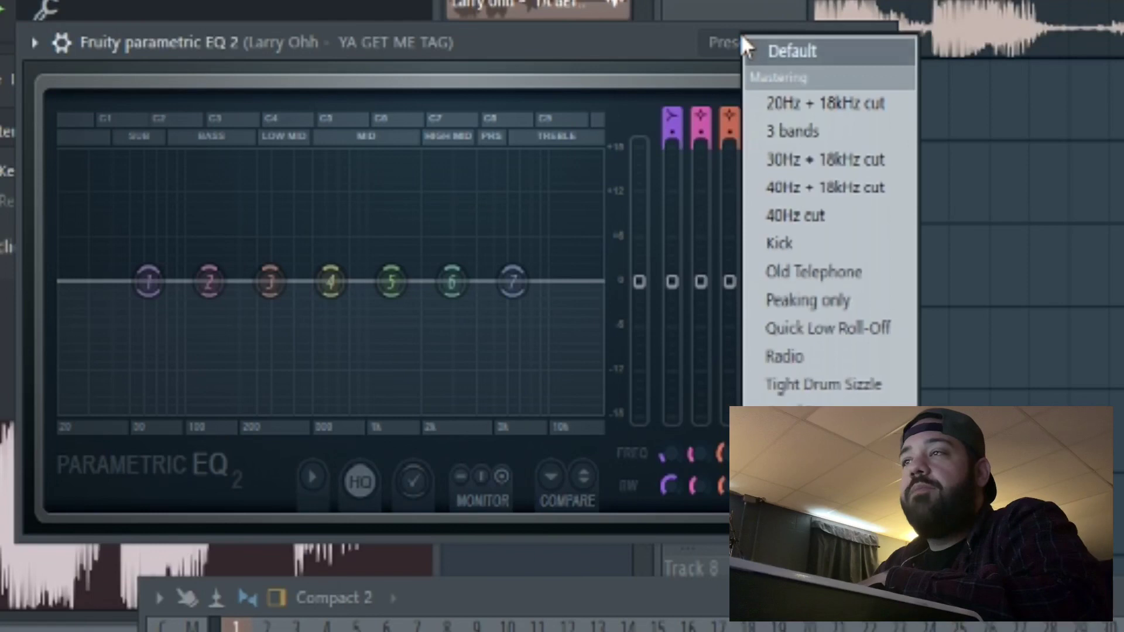
{"action": "left_click", "coordinate": [849, 363]}
{"action": "left_click_drag", "start_coordinate": [277, 408], "coordinate": [240, 410]}
{"action": "left_click_drag", "start_coordinate": [213, 282], "coordinate": [205, 291]}
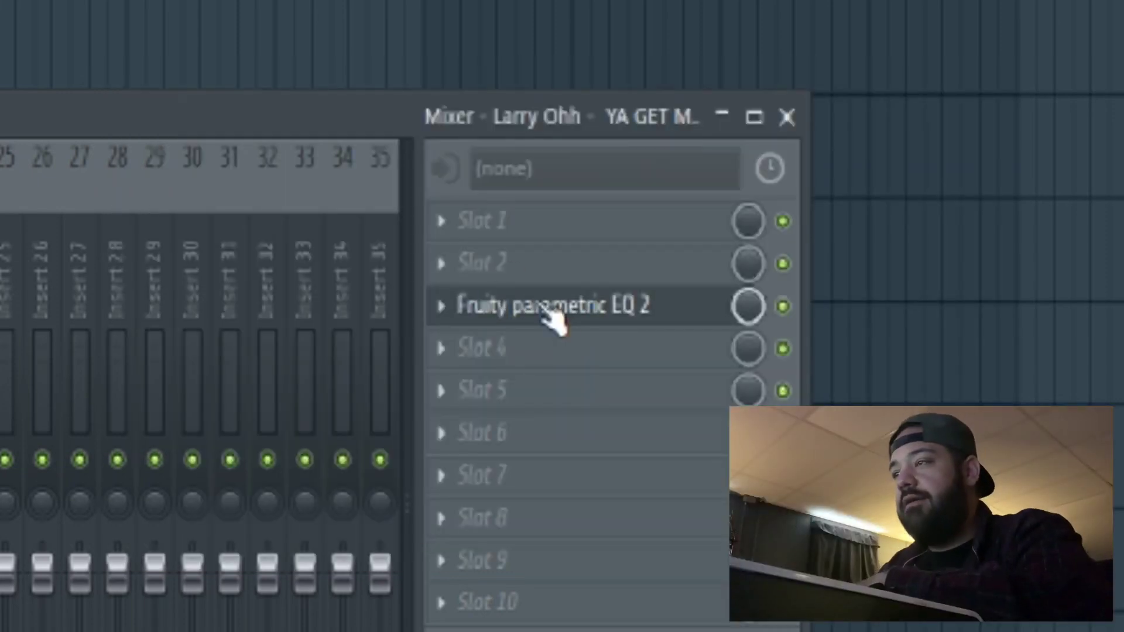
- Load Fruity Reeverb 2 in effect slot 1, reduce its room size and play back the tag
{"action": "left_click", "coordinate": [451, 225]}
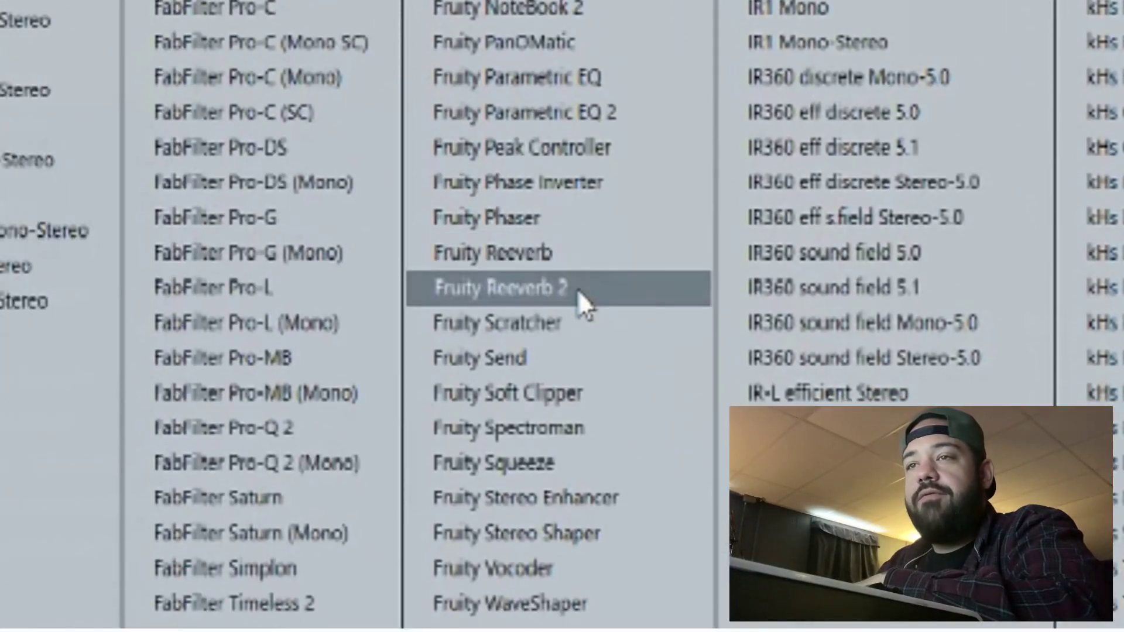
{"action": "left_click", "coordinate": [577, 291]}
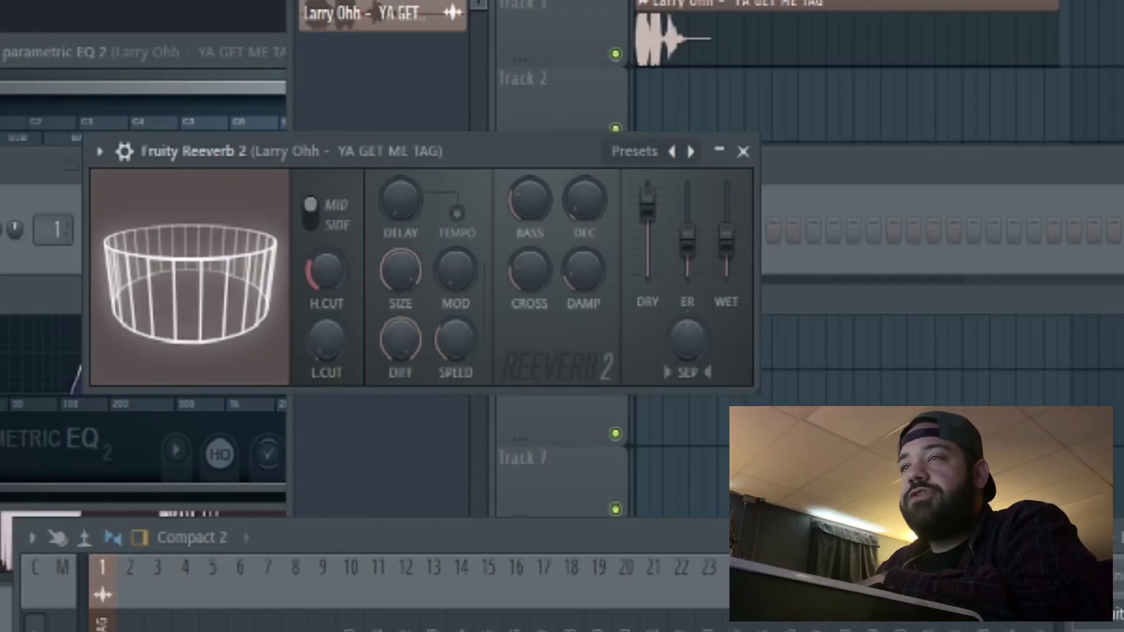
{"action": "left_click_drag", "start_coordinate": [400, 271], "coordinate": [400, 339]}
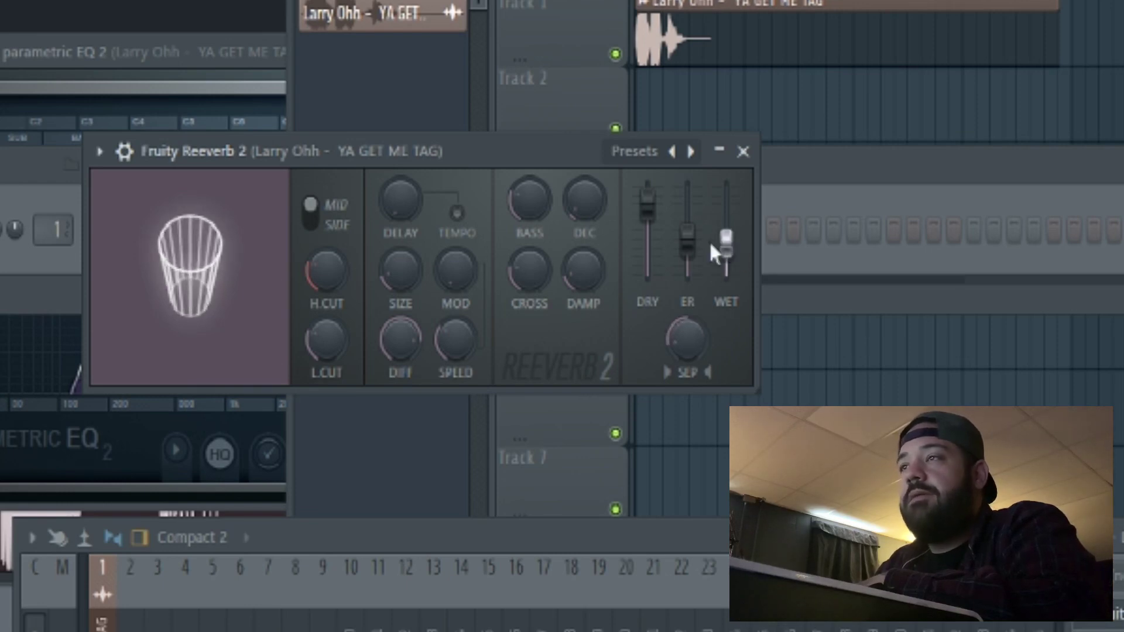
{"action": "left_click_drag", "start_coordinate": [567, 147], "coordinate": [580, 150]}
{"action": "key", "text": "space"}
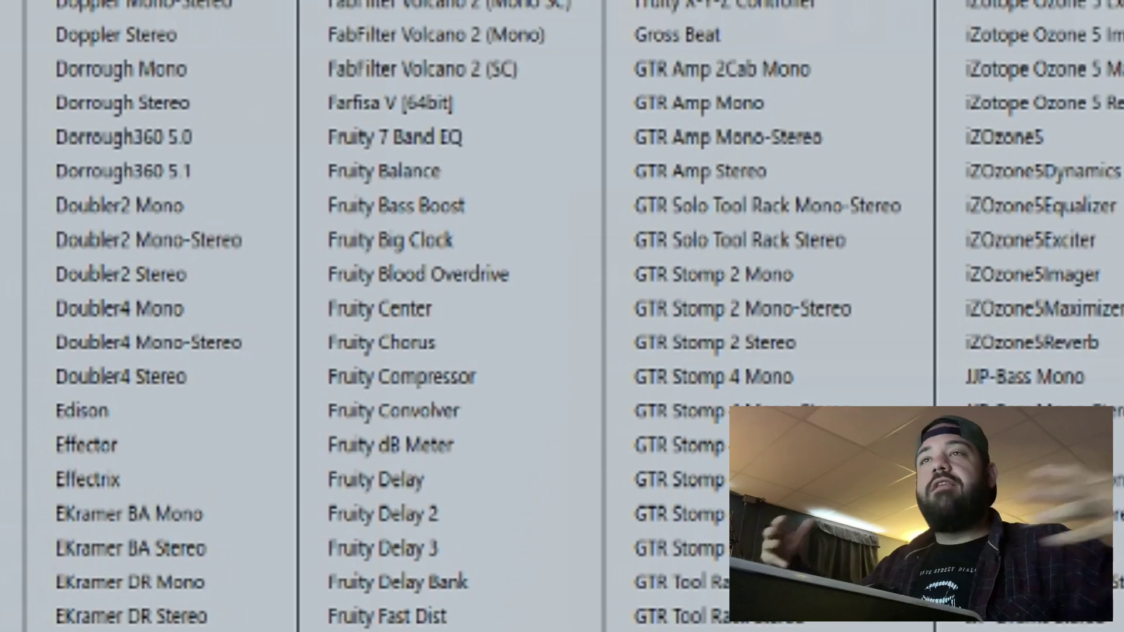
- Add Fruity Chorus in effect slot 2 and Fruity Limiter in slot 4, and raise the limiter's gain
{"action": "left_click", "coordinate": [385, 339]}
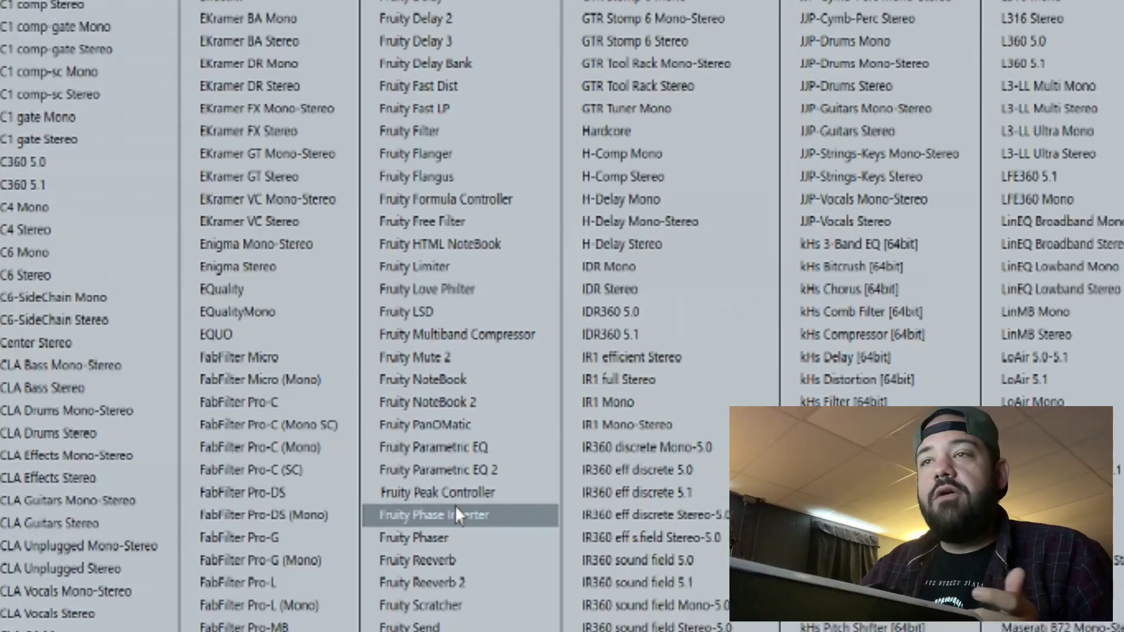
{"action": "left_click", "coordinate": [447, 266]}
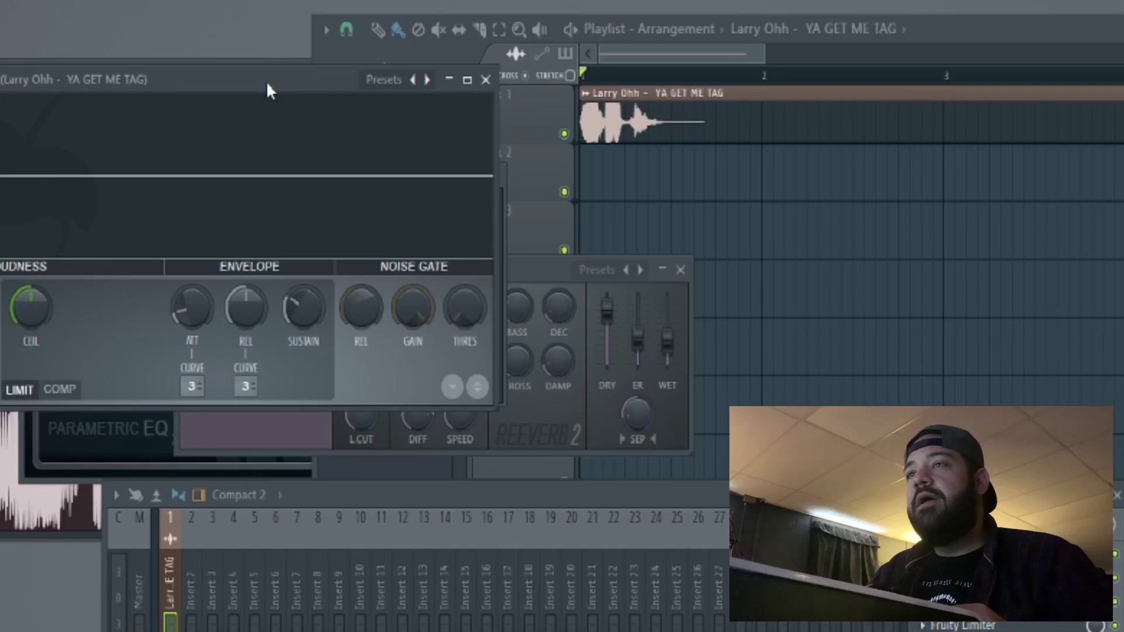
{"action": "left_click_drag", "start_coordinate": [266, 84], "coordinate": [502, 147]}
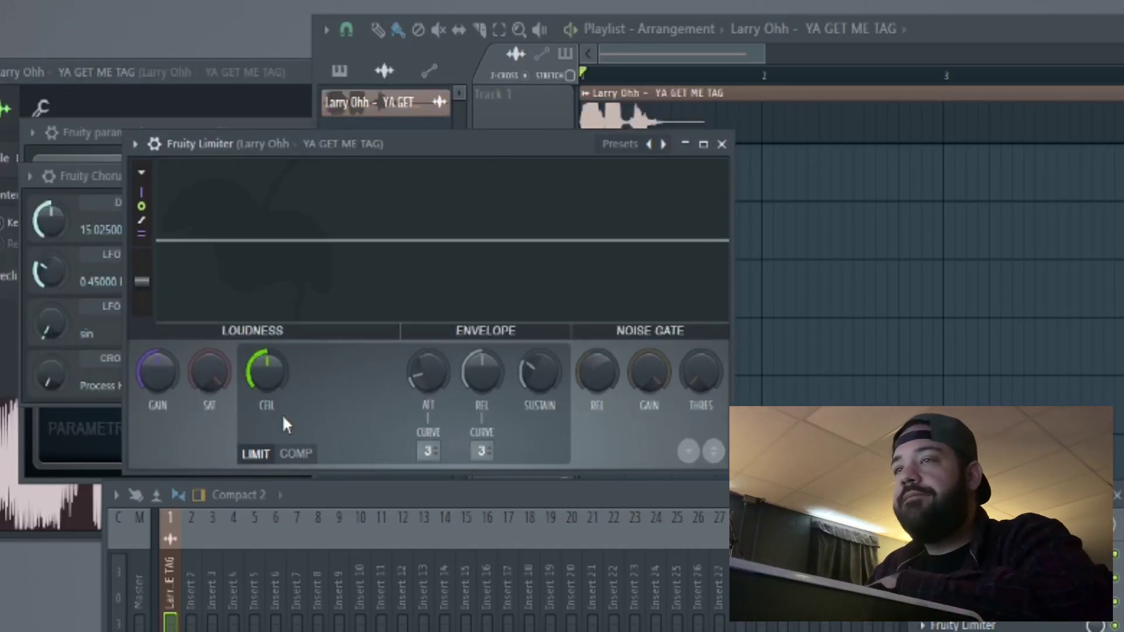
{"action": "mouse_move", "coordinate": [159, 380]}
{"action": "left_mouse_down"}
{"action": "mouse_move", "coordinate": [159, 354]}
{"action": "mouse_move", "coordinate": [158, 372]}
{"action": "left_mouse_up"}
- Shift Fruity Limiter to slot 5 and the EQ to slot 4, and load Fruity Blood Overdrive in slot 3 with the Drive preset
{"action": "scroll", "coordinate": [783, 249], "scroll_direction": "down", "scroll_amount": 1}
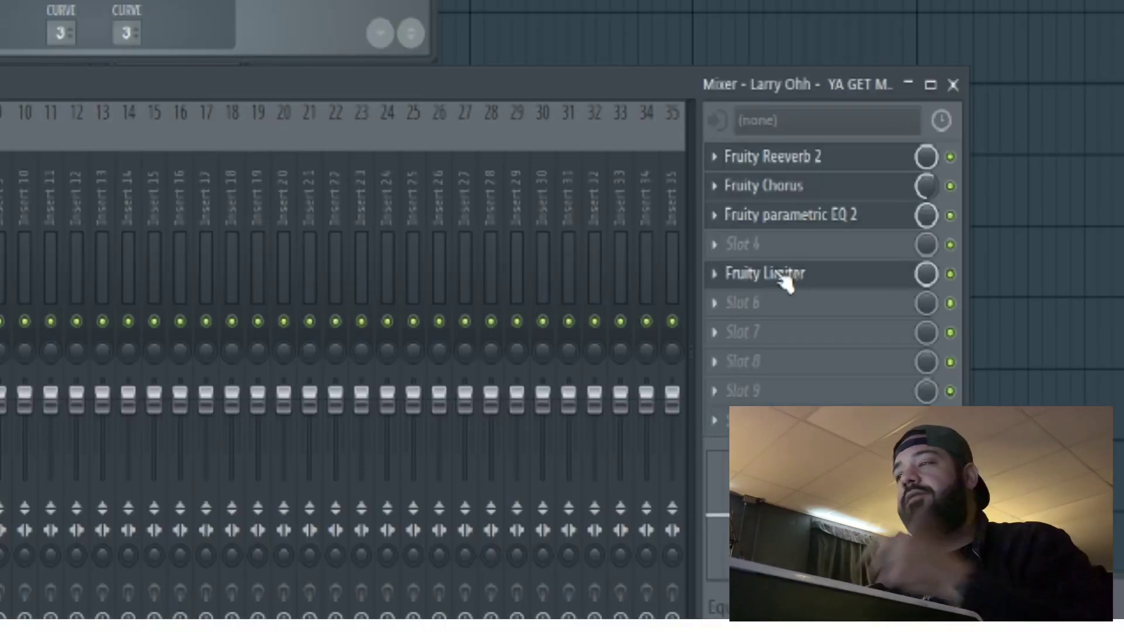
{"action": "scroll", "coordinate": [781, 218], "scroll_direction": "down", "scroll_amount": 1}
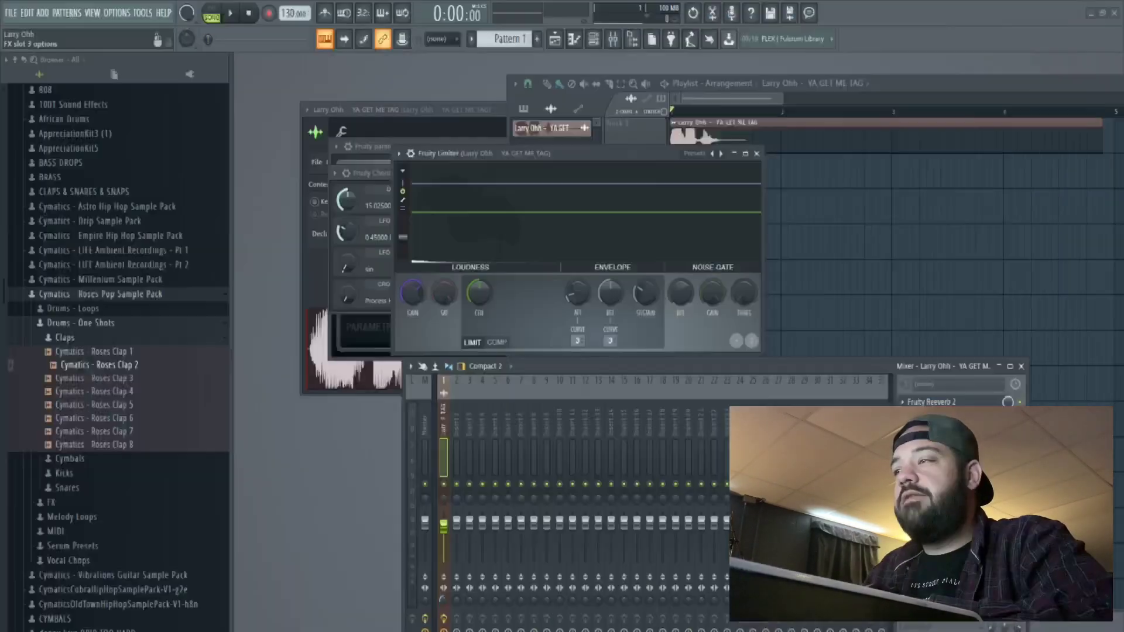
{"action": "left_click", "coordinate": [741, 215]}
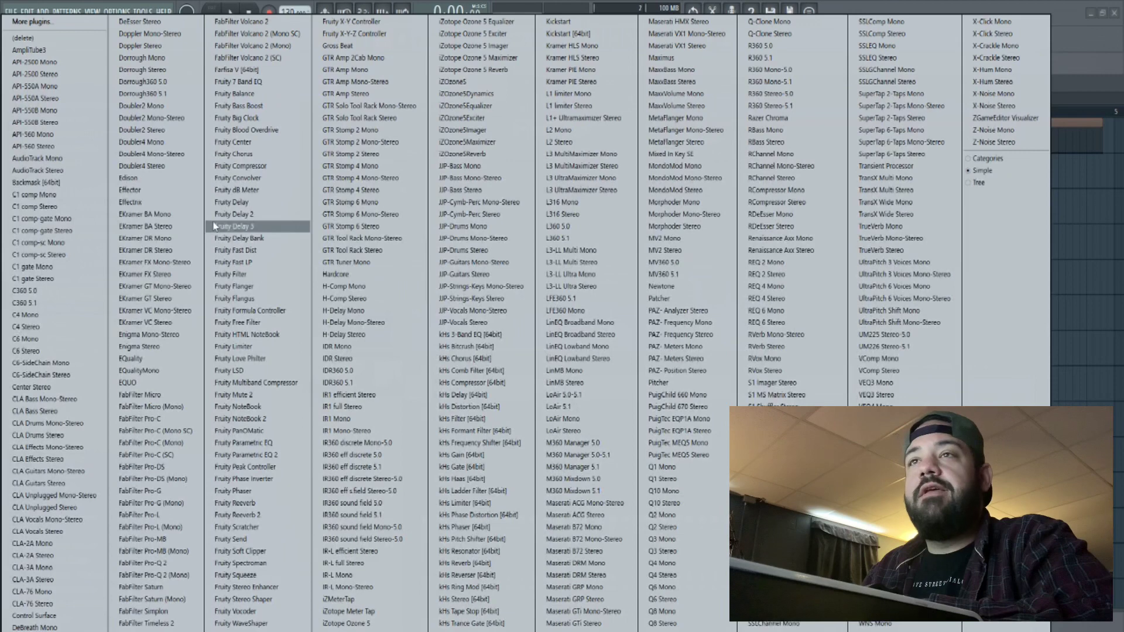
{"action": "left_click", "coordinate": [262, 130]}
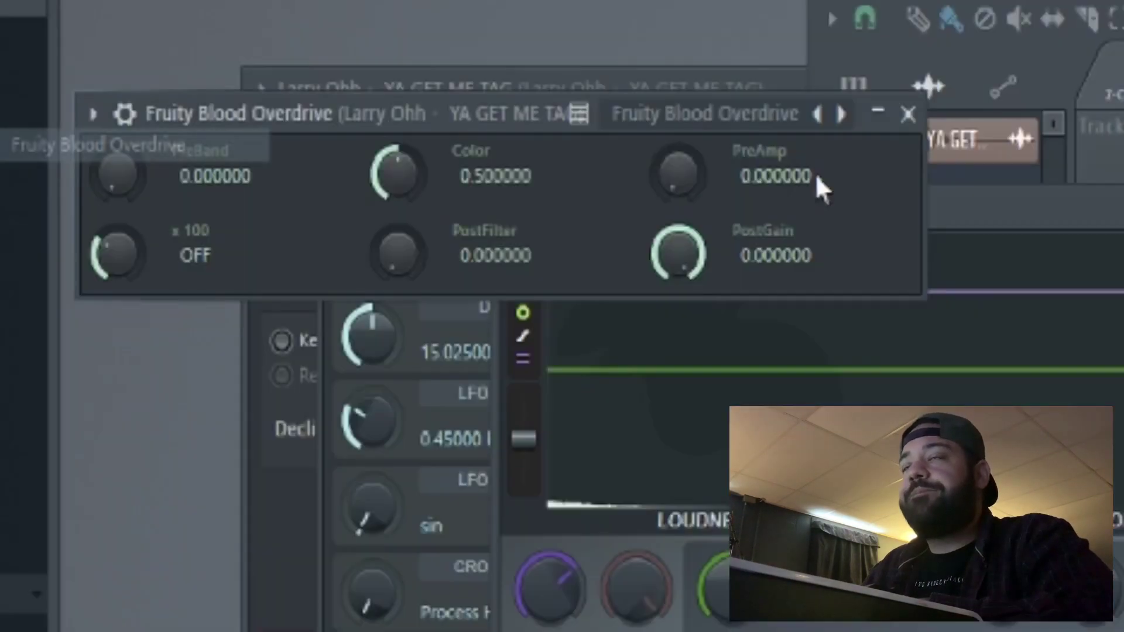
{"action": "left_click", "coordinate": [510, 120]}
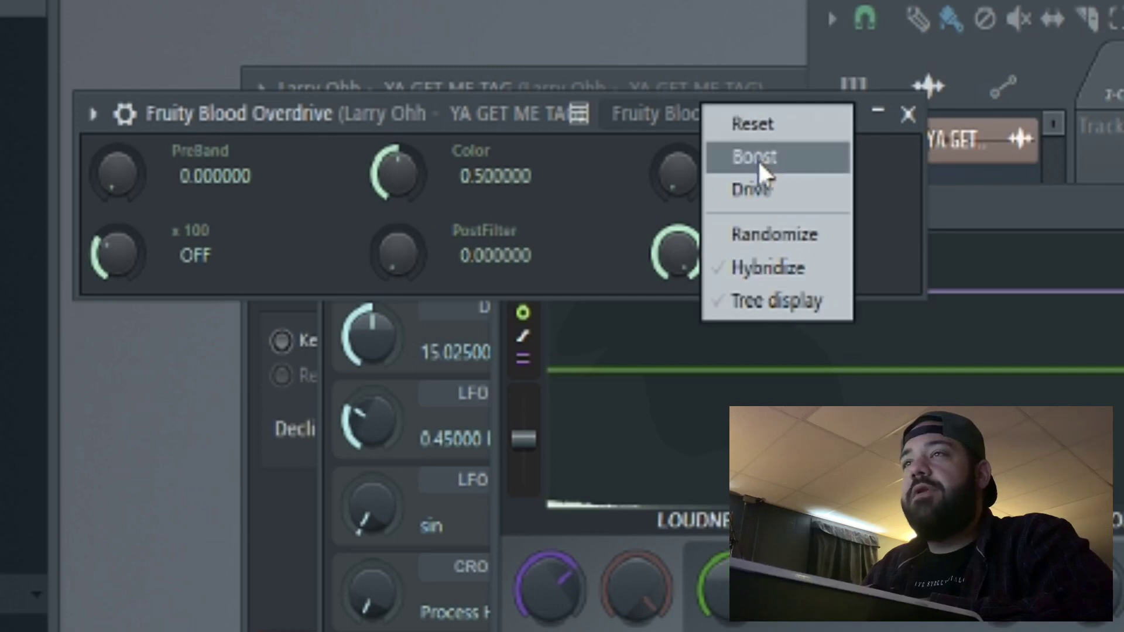
{"action": "left_click", "coordinate": [777, 192]}
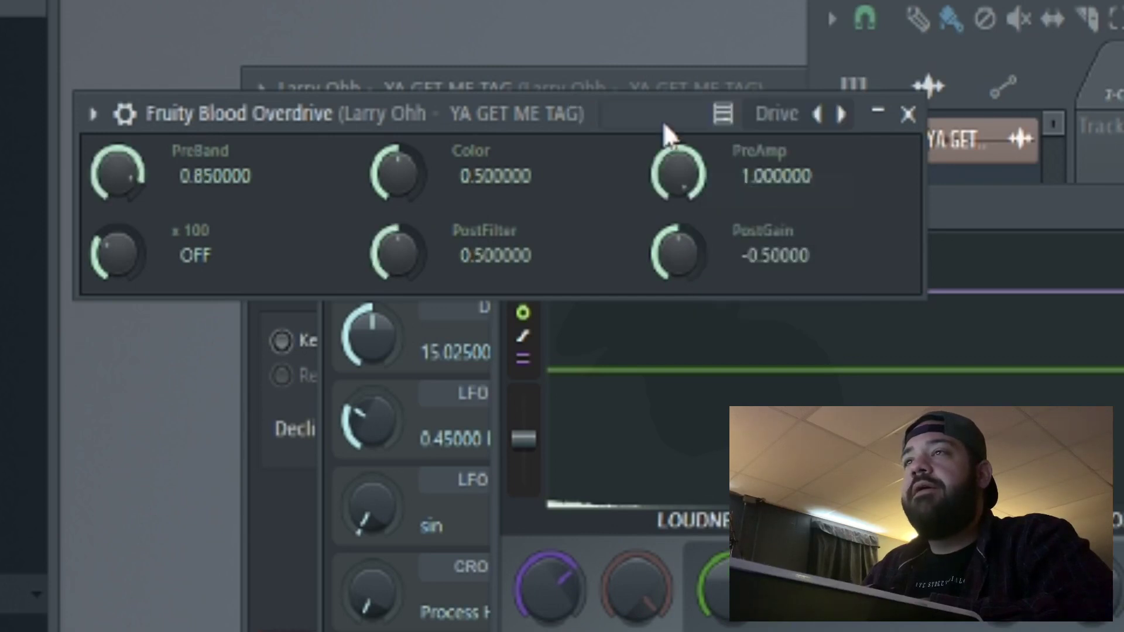
{"action": "left_click_drag", "start_coordinate": [662, 121], "coordinate": [727, 126]}
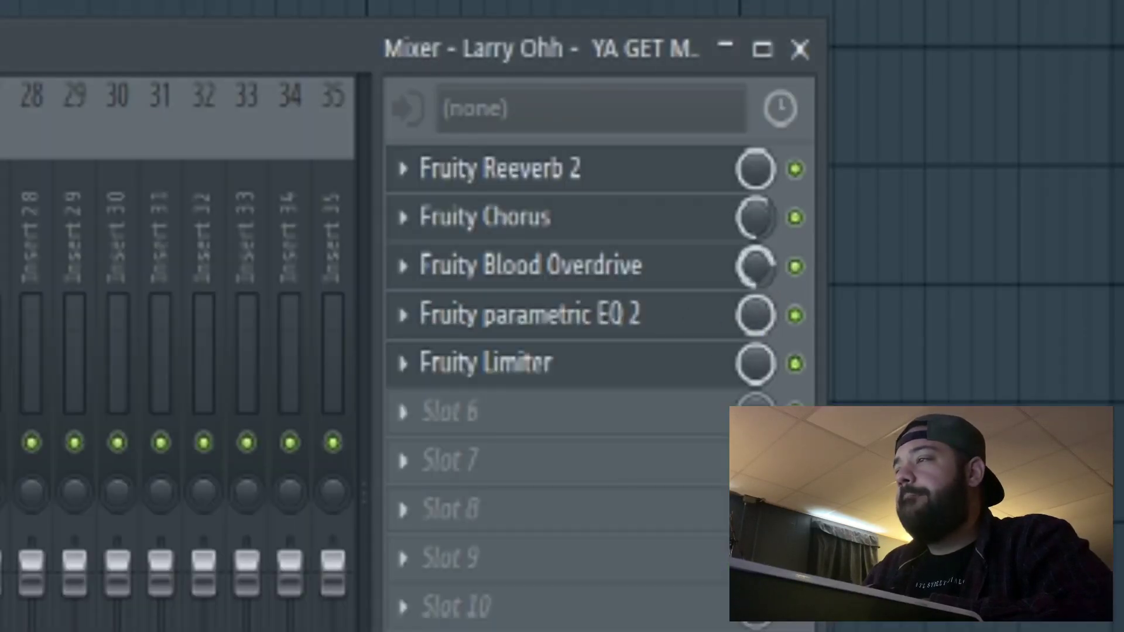
- Move Fruity Blood Overdrive to the first effect slot, ahead of the reverb, and audition the tag
{"action": "left_click_drag", "start_coordinate": [594, 274], "coordinate": [594, 176]}
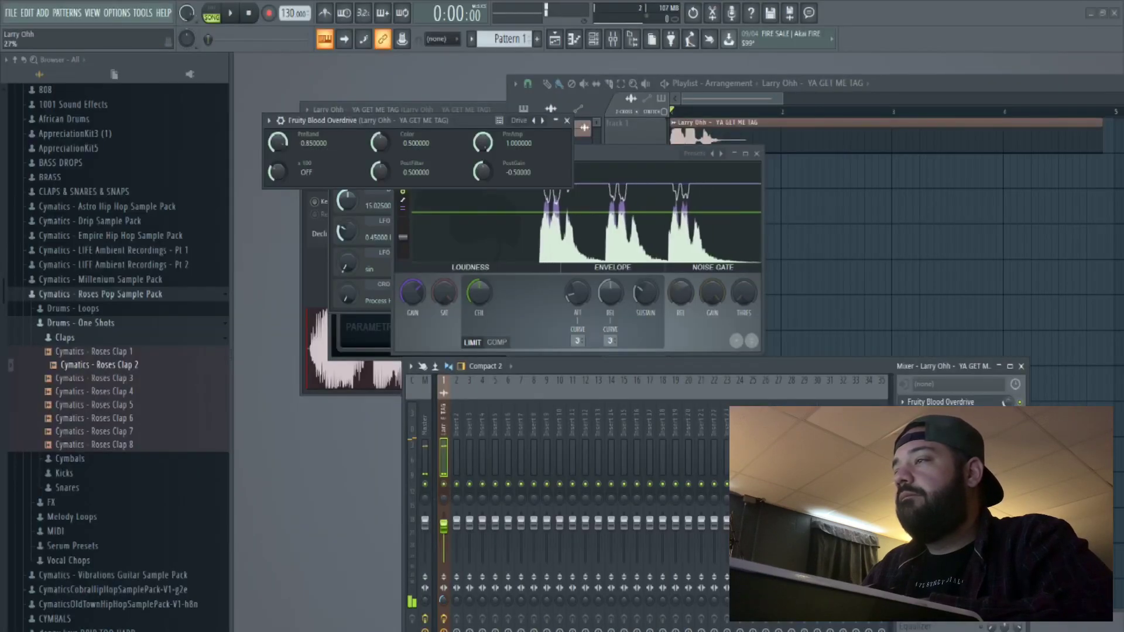
{"action": "key", "text": "space"}
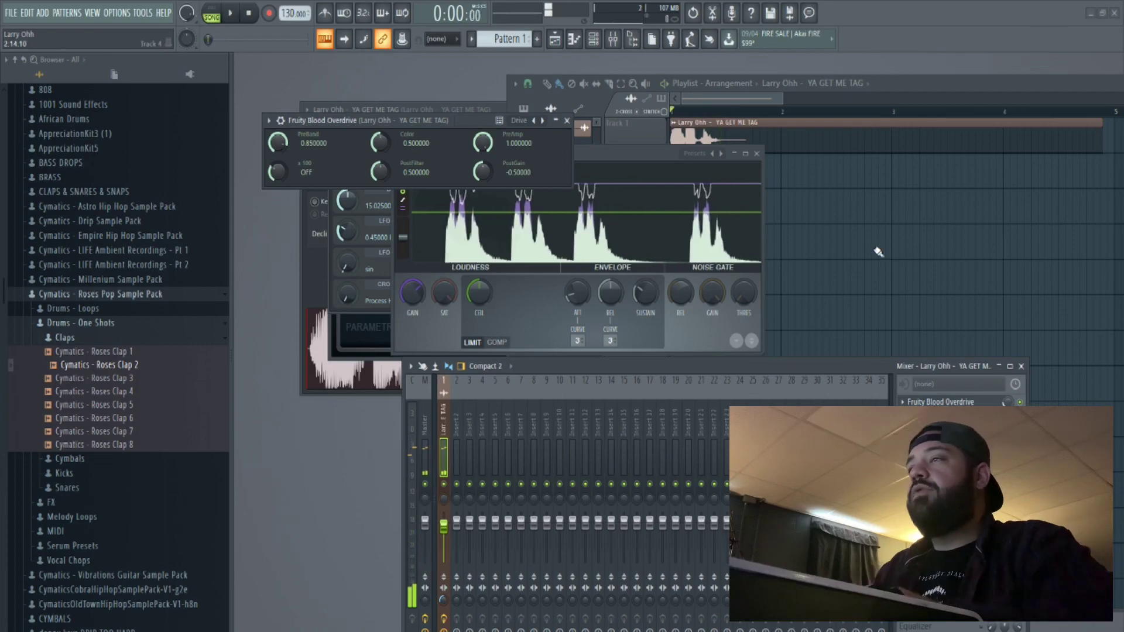
- Place a copy of the tag clip at bar 6 on Track 1 and play it back
{"action": "right_click", "coordinate": [860, 251]}
{"action": "scroll", "coordinate": [720, 243], "scroll_direction": "down", "scroll_amount": 4}
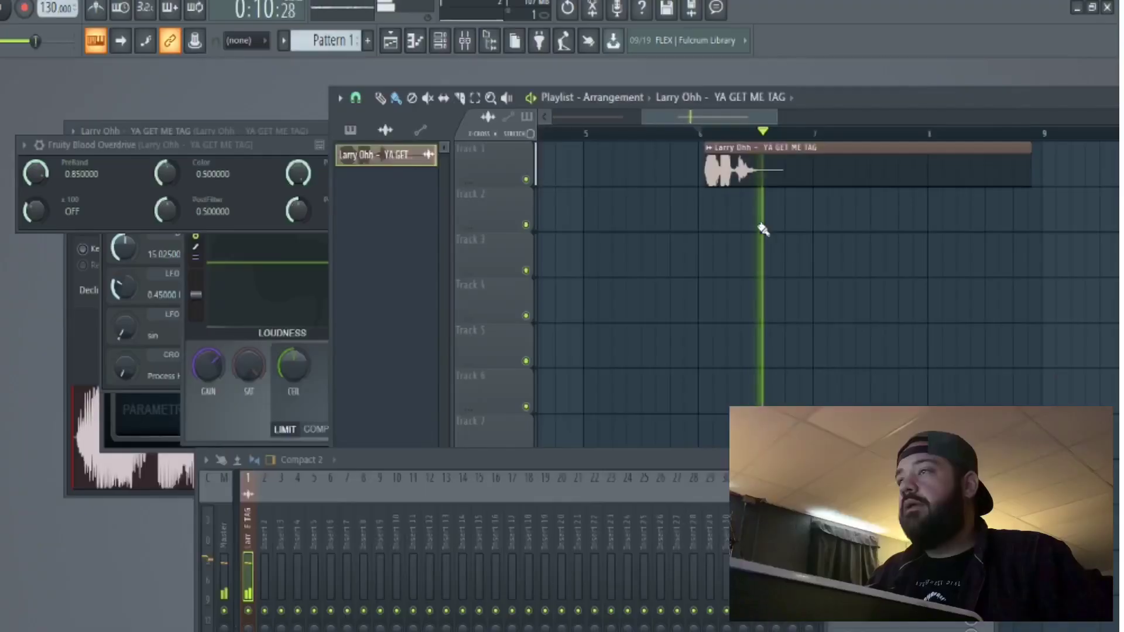
{"action": "key", "text": "space"}
- Slice off the opening syllable of the tag clip at bar 6 and copy that piece down to Track 3
{"action": "scroll", "coordinate": [726, 231], "scroll_direction": "up", "scroll_amount": 7}
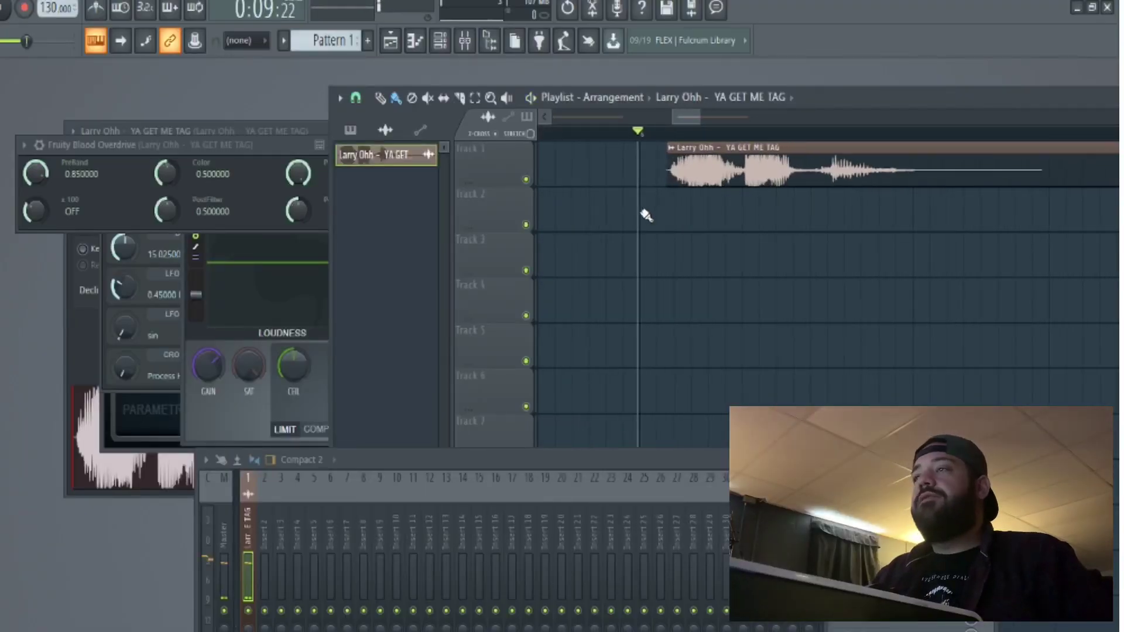
{"action": "key", "text": "c"}
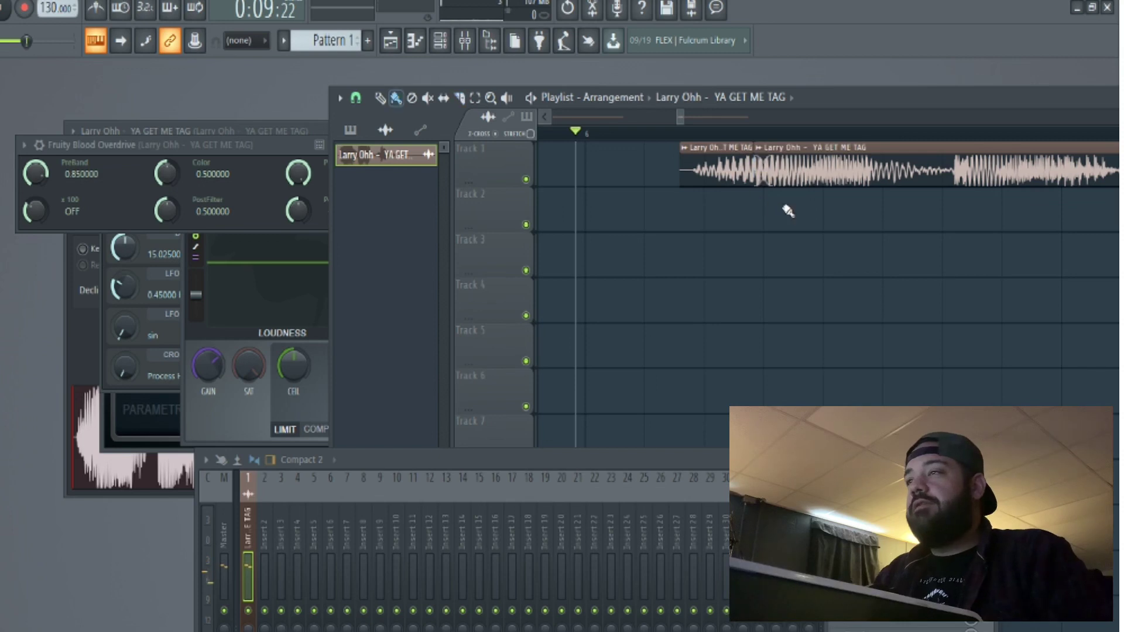
{"action": "left_click_drag", "start_coordinate": [723, 176], "coordinate": [716, 269]}
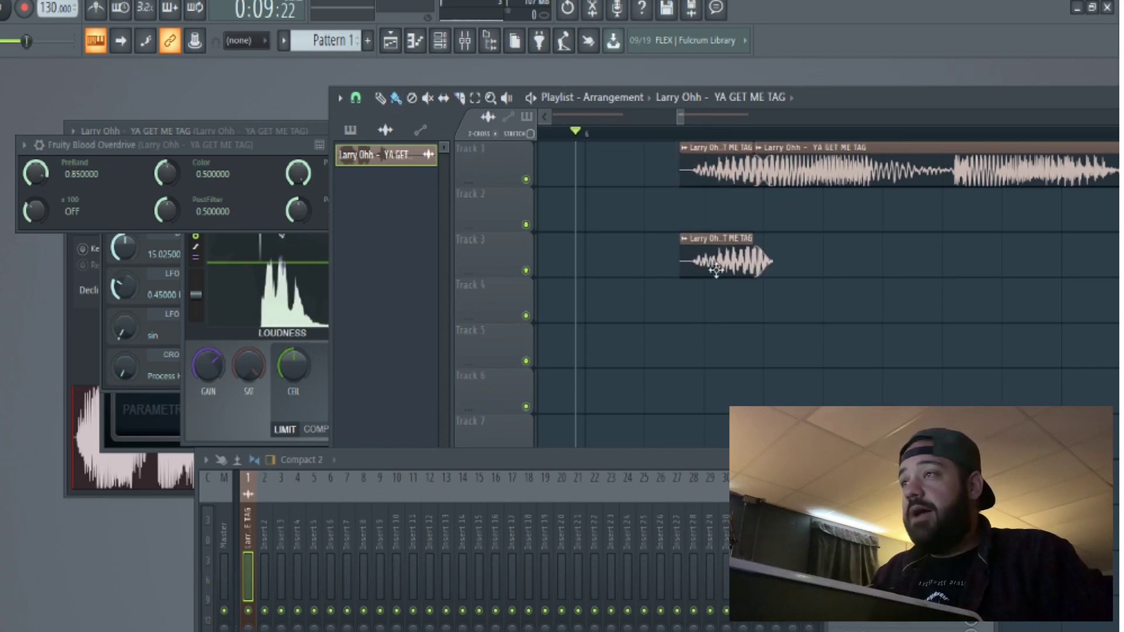
- Make the chopped clip on Track 3 unique as a sample, save it as the Part_3 WAV, and open its channel settings
{"action": "right_click", "coordinate": [686, 244]}
{"action": "left_click", "coordinate": [831, 266]}
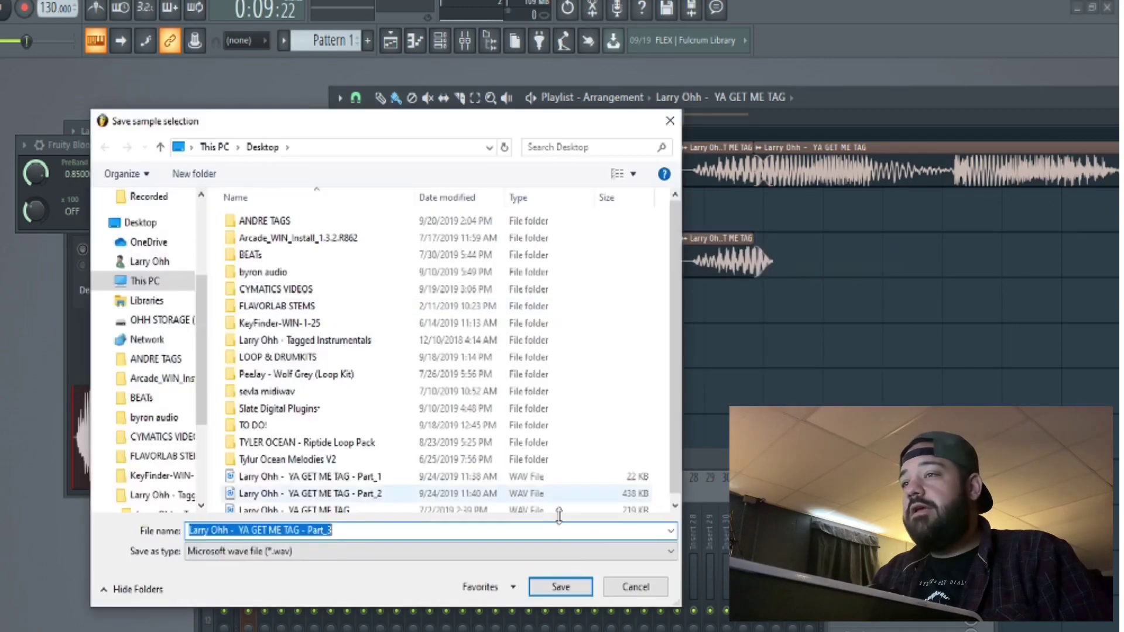
{"action": "left_click", "coordinate": [559, 587]}
{"action": "double_click", "coordinate": [739, 261]}
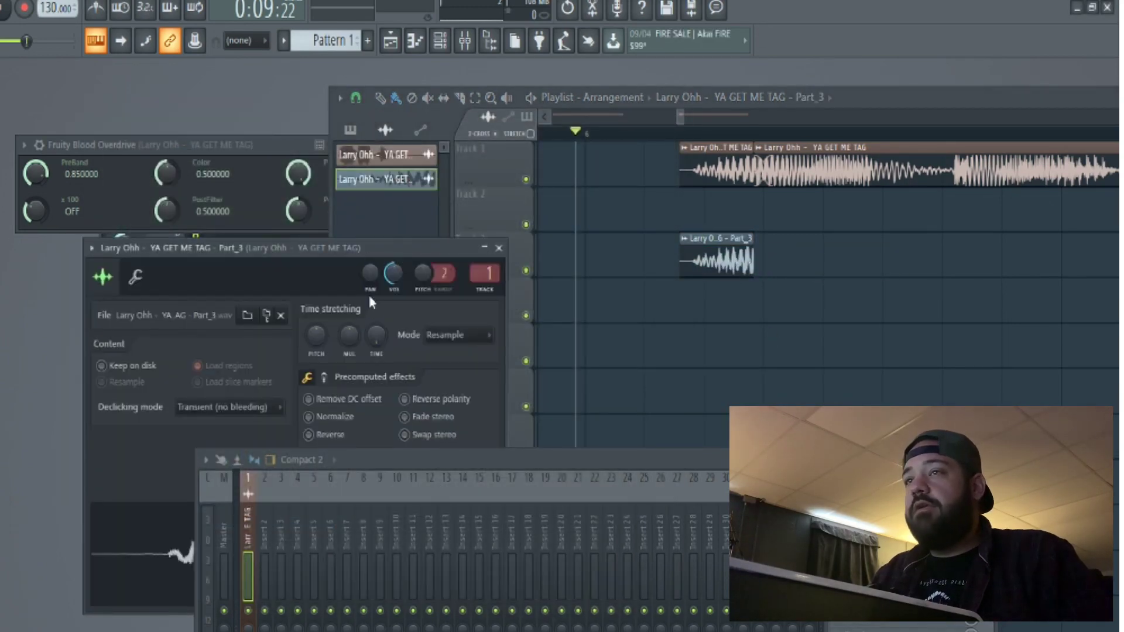
{"action": "left_click_drag", "start_coordinate": [369, 297], "coordinate": [378, 128]}
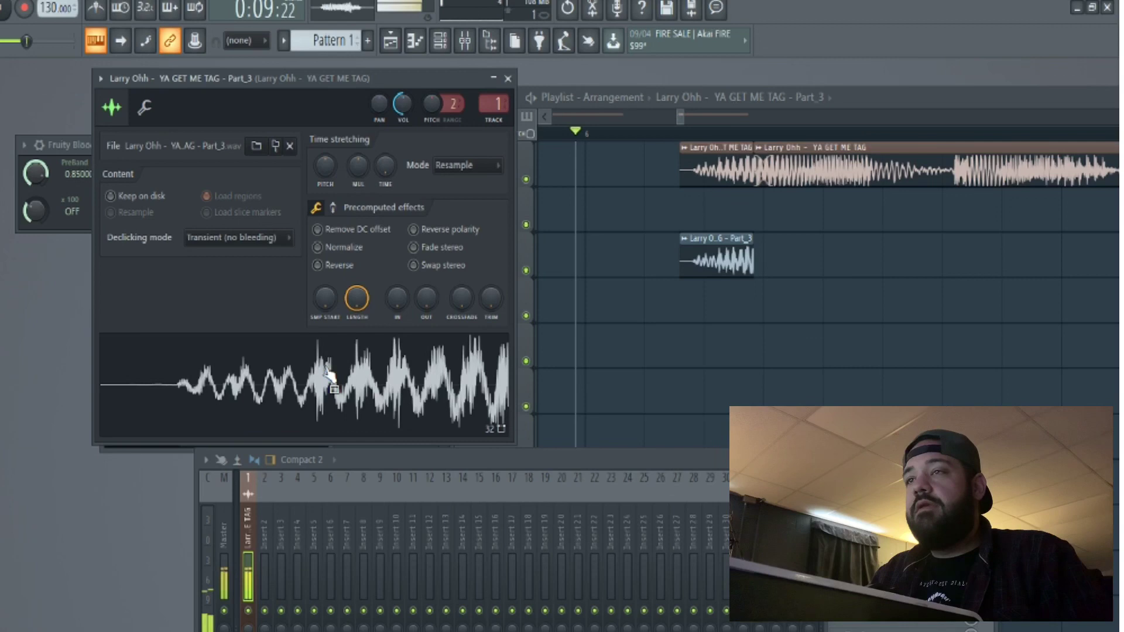
- Trim the start of the Part_3 clip and line up two copies back to back on Track 3 around bar 6
{"action": "left_click_drag", "start_coordinate": [680, 256], "coordinate": [685, 254]}
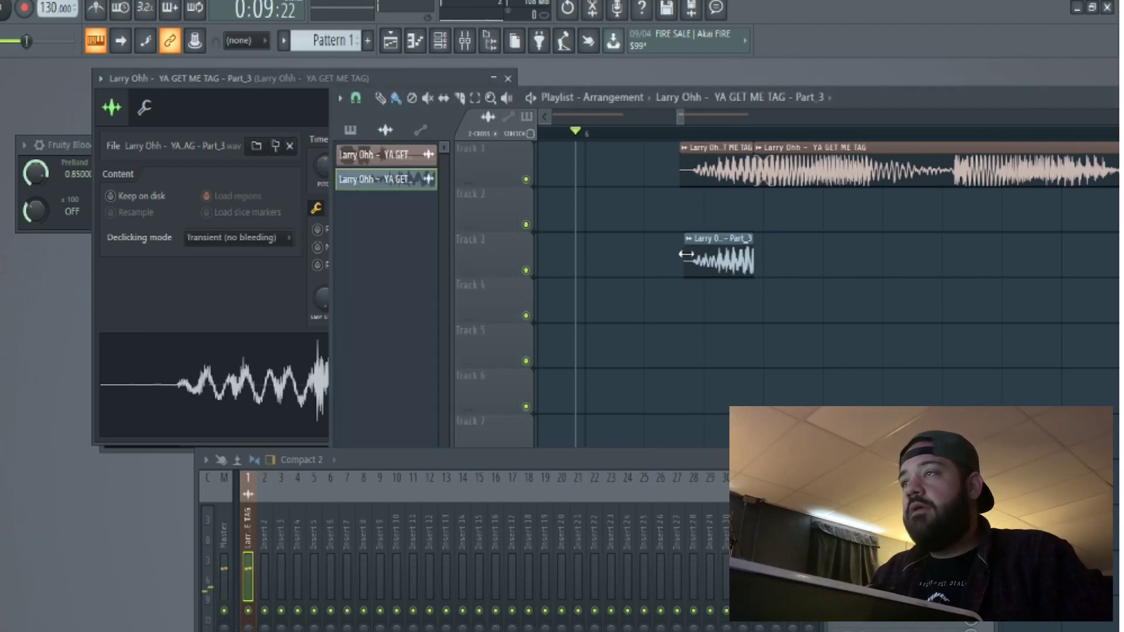
{"action": "scroll", "coordinate": [820, 257], "scroll_direction": "down", "scroll_amount": 2}
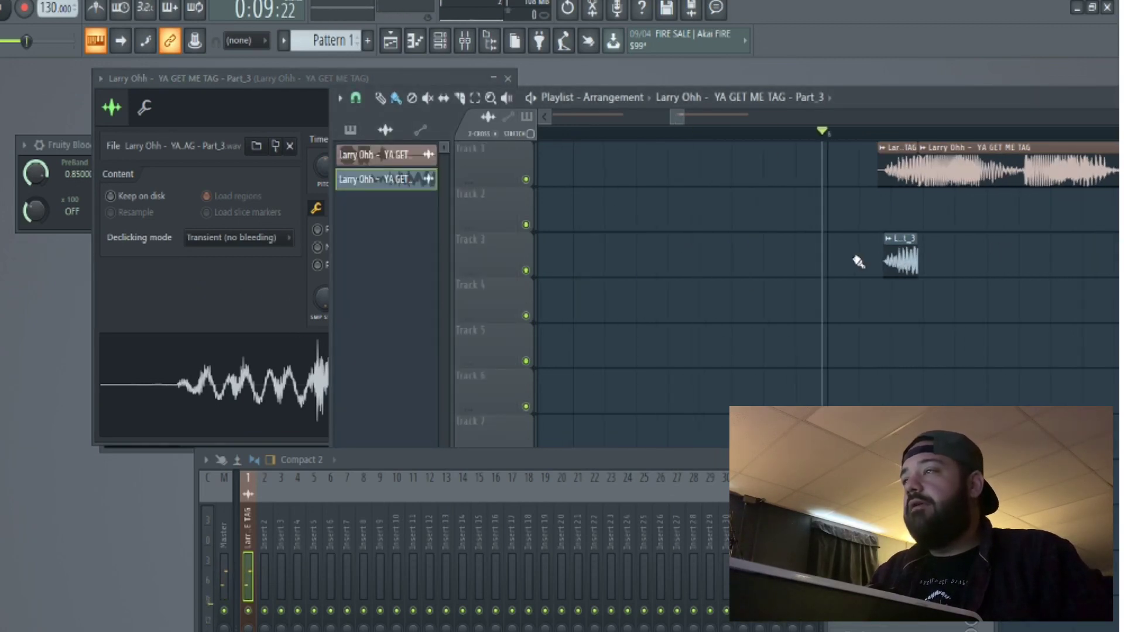
{"action": "left_click_drag", "start_coordinate": [894, 258], "coordinate": [831, 258], "text": "shift"}
{"action": "scroll", "coordinate": [886, 259], "scroll_direction": "up", "scroll_amount": 2}
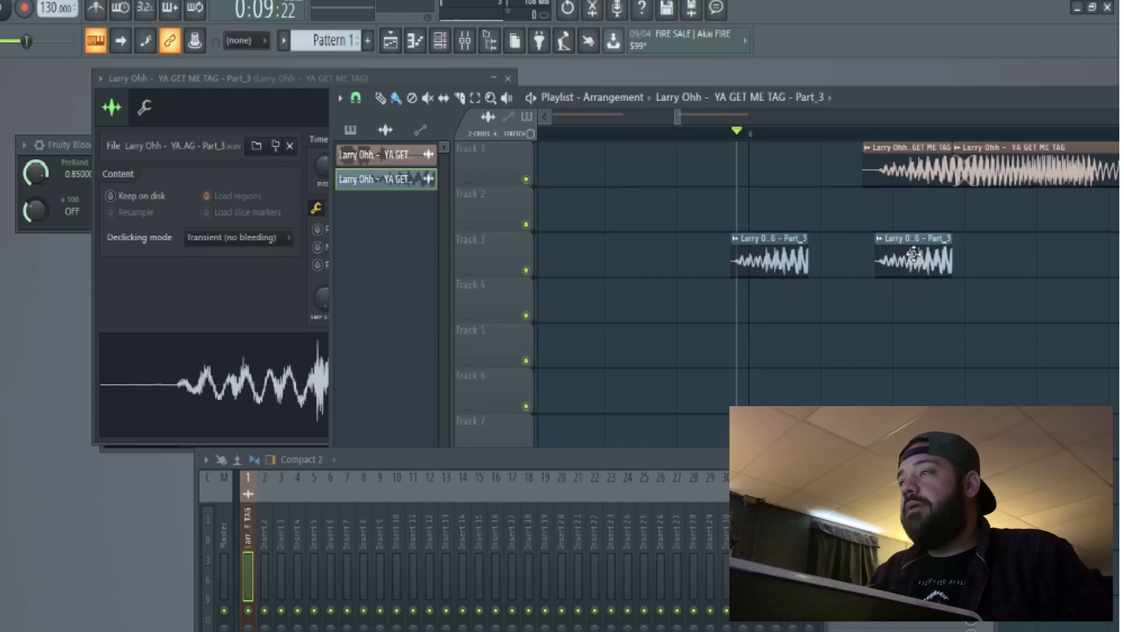
{"action": "left_click_drag", "start_coordinate": [914, 253], "coordinate": [849, 255]}
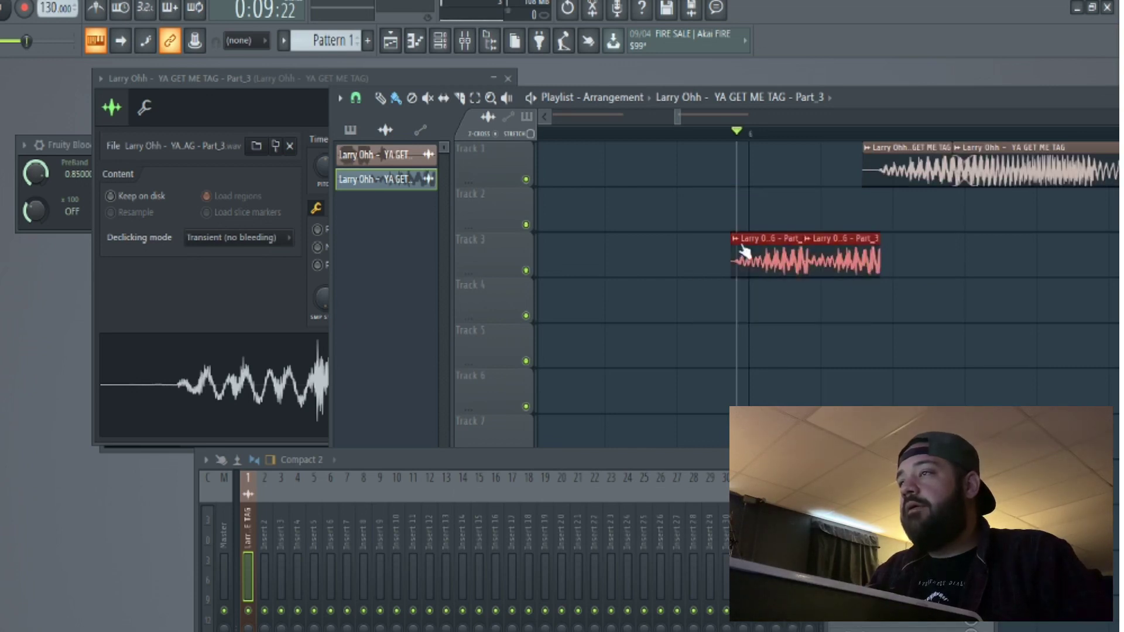
- Set the Part_3 channel's declicking mode to Generic (bleeding) and select the two chops on Track 3
{"action": "left_click", "coordinate": [208, 240]}
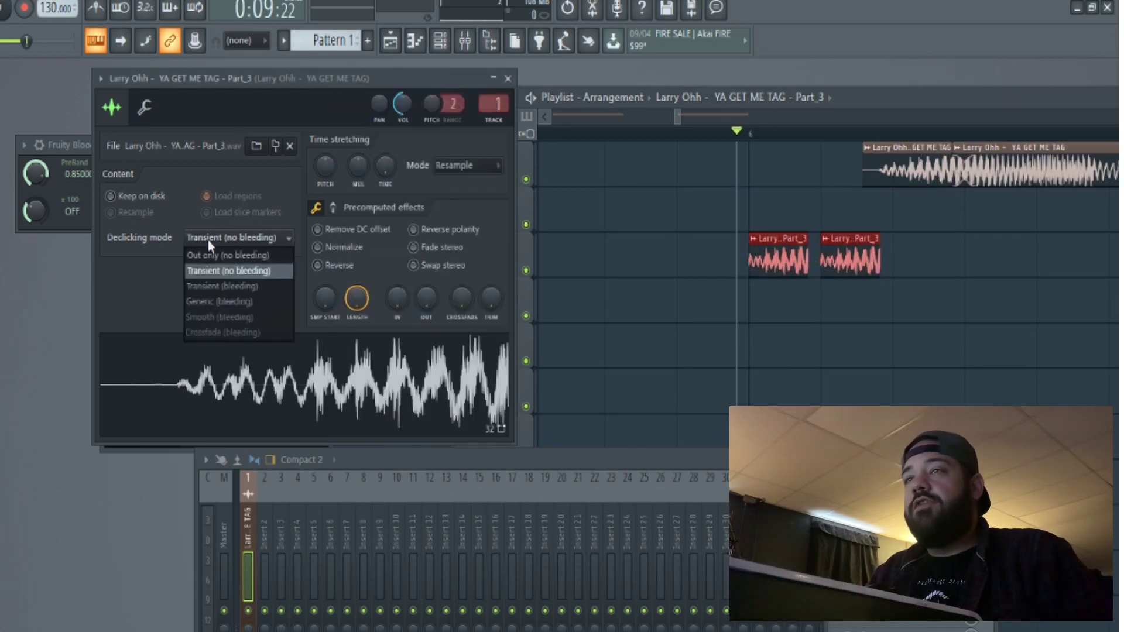
{"action": "left_click", "coordinate": [244, 303]}
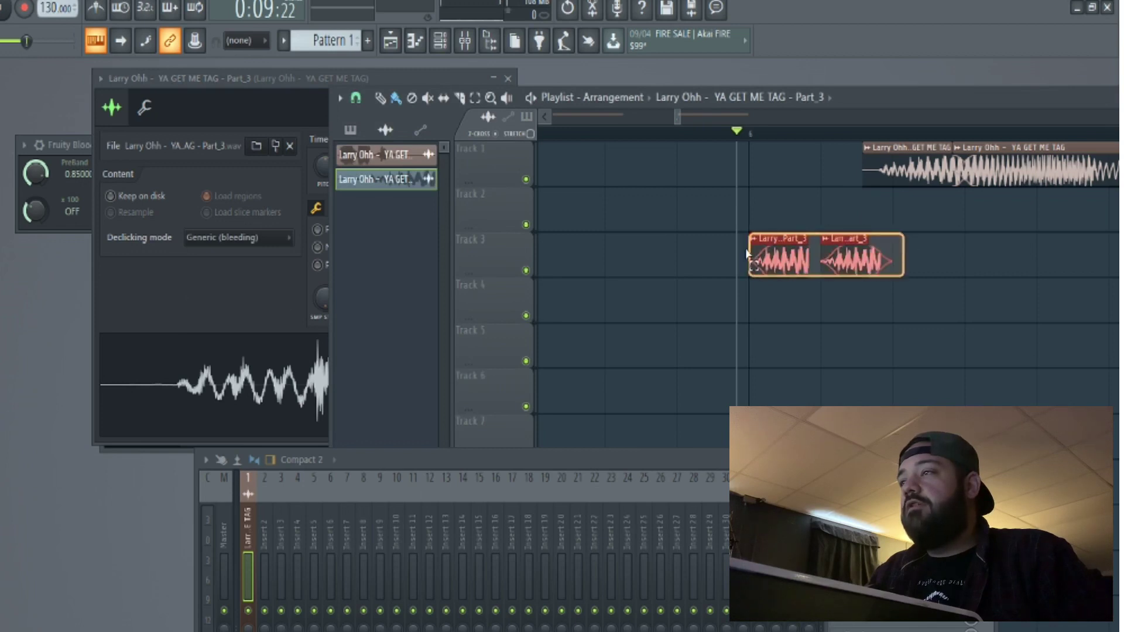
{"action": "left_click_drag", "start_coordinate": [747, 253], "coordinate": [749, 253]}
{"action": "scroll", "coordinate": [928, 242], "scroll_direction": "right", "scroll_amount": 1}
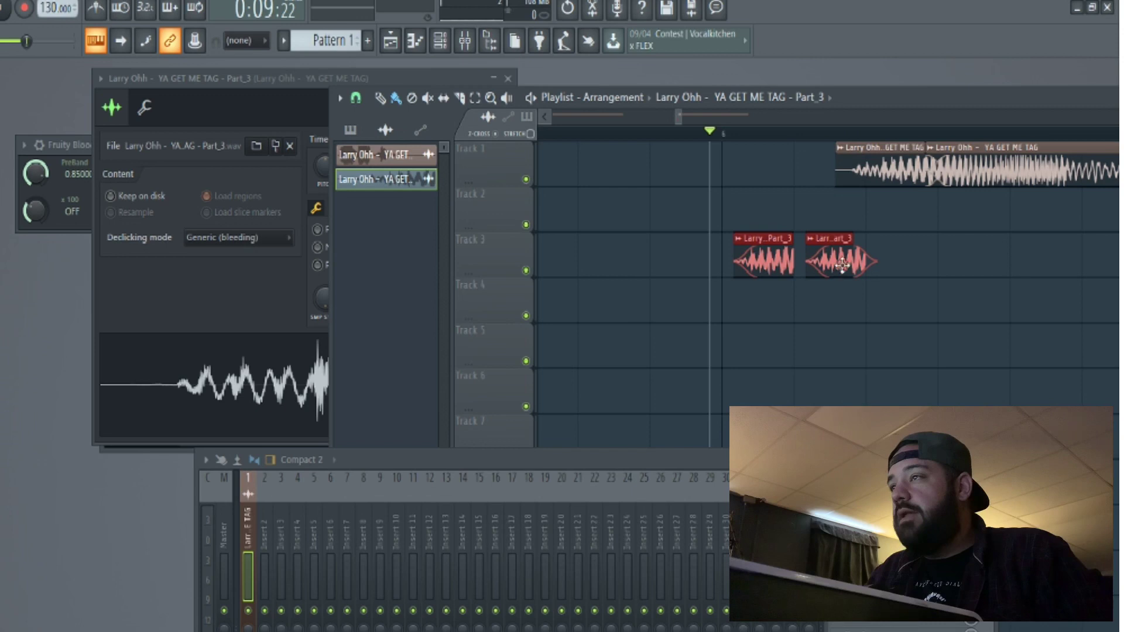
- Duplicate the pair of chops twice in front of the existing ones to form a six-chop stutter on Track 3, and play it
{"action": "scroll", "coordinate": [843, 250], "scroll_direction": "down", "scroll_amount": 2}
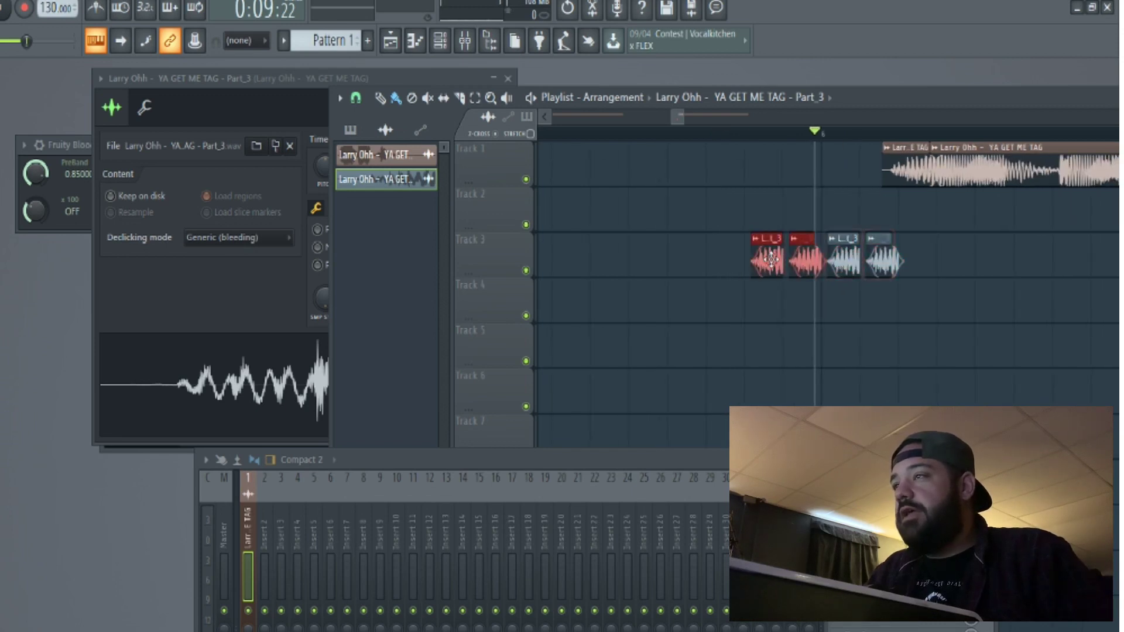
{"action": "scroll", "coordinate": [831, 246], "scroll_direction": "up", "scroll_amount": 2}
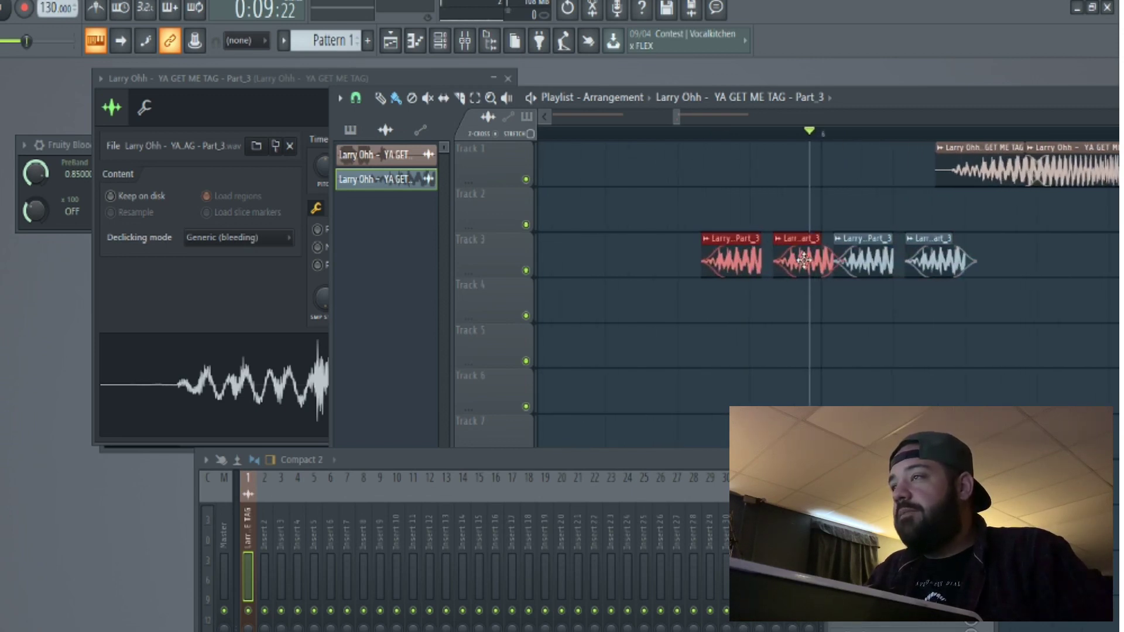
{"action": "scroll", "coordinate": [677, 218], "scroll_direction": "down", "scroll_amount": 2}
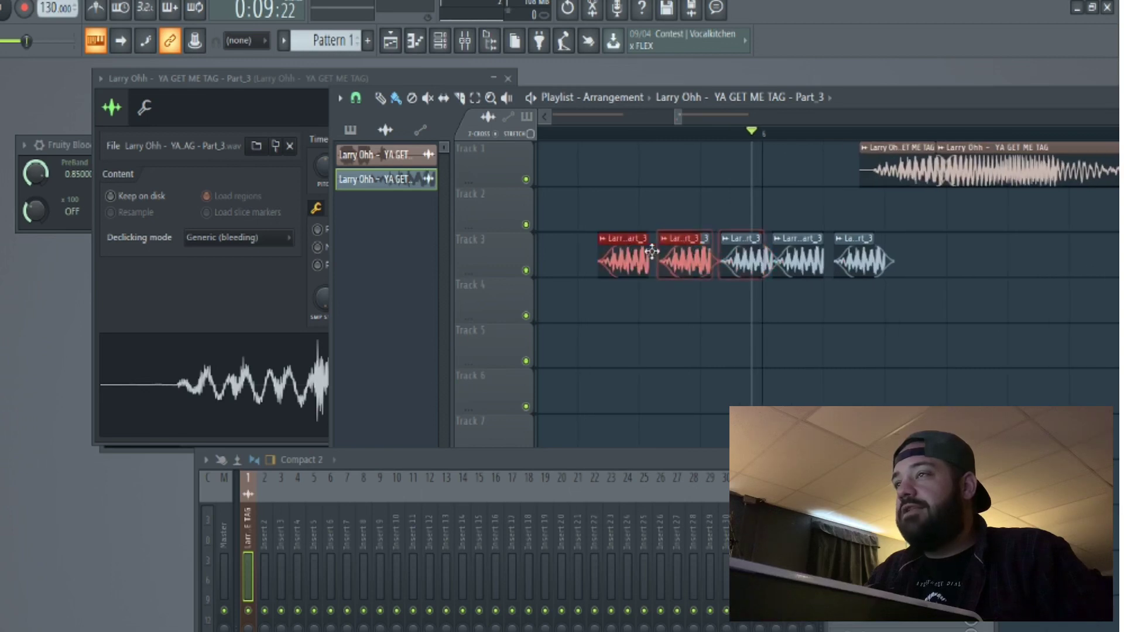
{"action": "scroll", "coordinate": [762, 275], "scroll_direction": "down", "scroll_amount": 3}
{"action": "scroll", "coordinate": [750, 274], "scroll_direction": "up", "scroll_amount": 2}
{"action": "scroll", "coordinate": [737, 273], "scroll_direction": "down", "scroll_amount": 2}
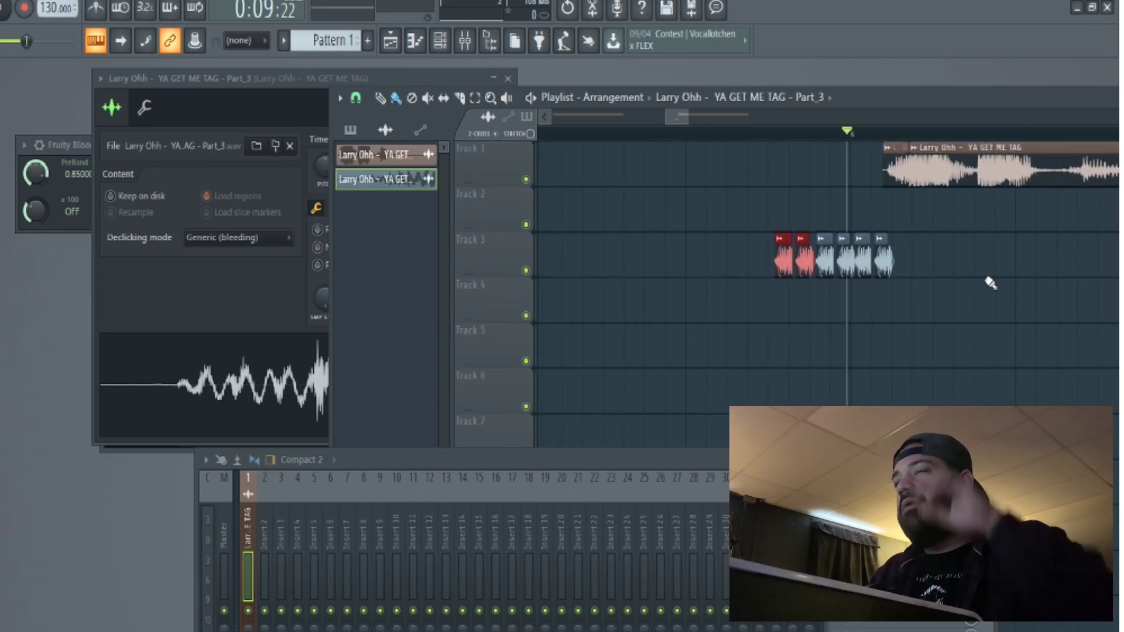
{"action": "scroll", "coordinate": [826, 319], "scroll_direction": "up", "scroll_amount": 3}
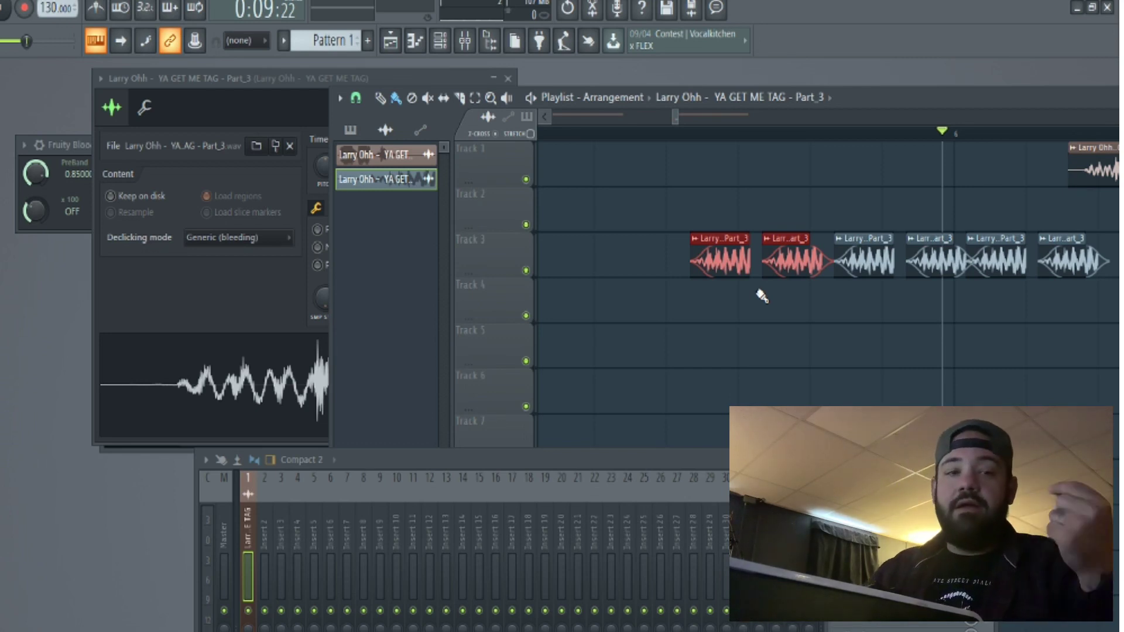
{"action": "scroll", "coordinate": [739, 263], "scroll_direction": "down", "scroll_amount": 2}
{"action": "key", "text": "space"}
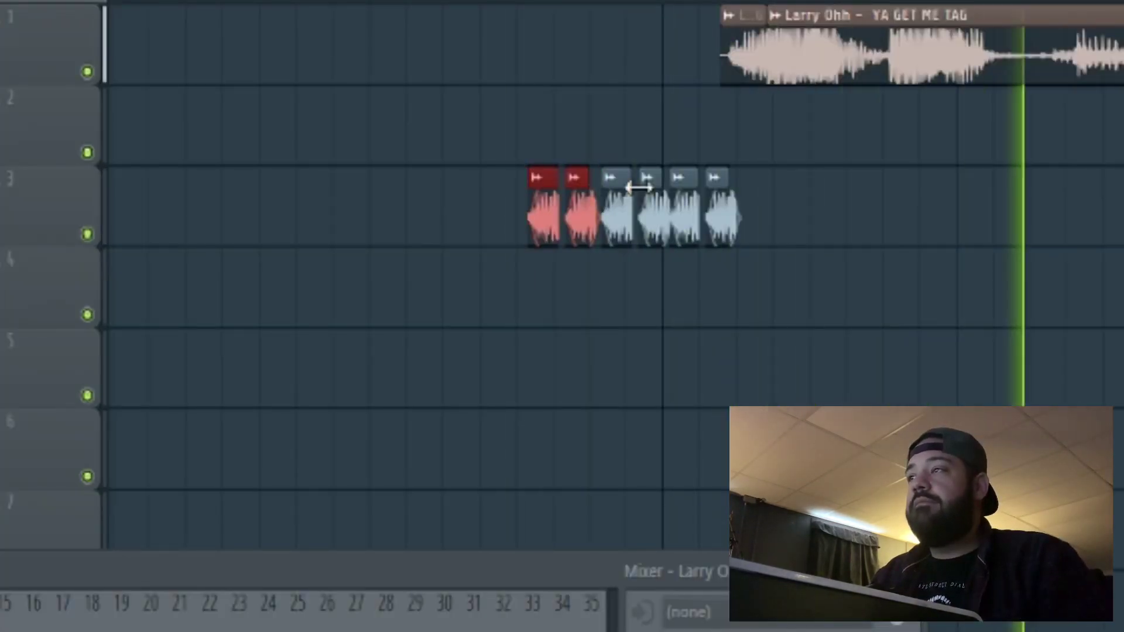
{"action": "key", "text": "space"}
- Create a volume automation clip for the Part_3 chops, move it to Track 5, and stretch it across all six chops
{"action": "scroll", "coordinate": [389, 344], "scroll_direction": "up", "scroll_amount": 3}
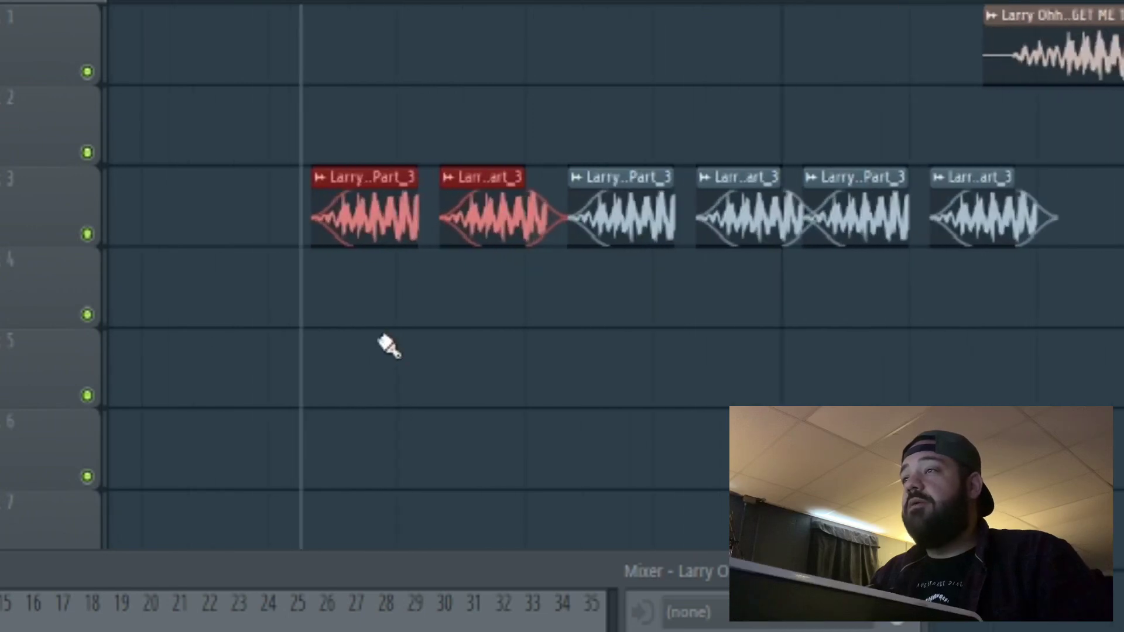
{"action": "left_click", "coordinate": [388, 344]}
{"action": "right_click", "coordinate": [331, 185]}
{"action": "left_click", "coordinate": [271, 193]}
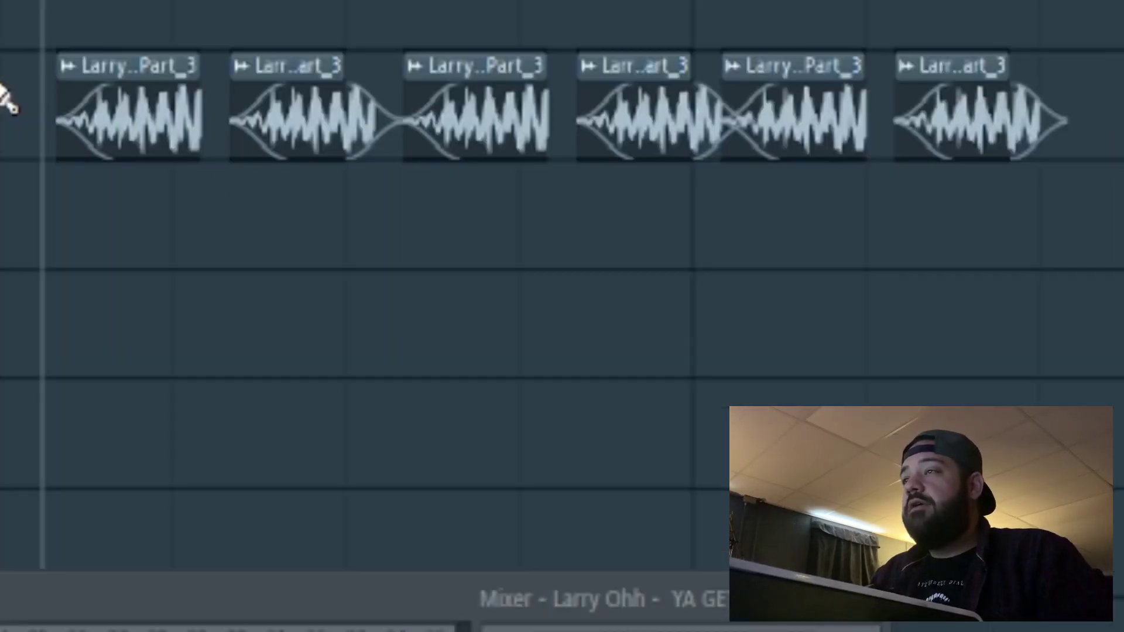
{"action": "left_click", "coordinate": [68, 70]}
{"action": "mouse_move", "coordinate": [472, 351]}
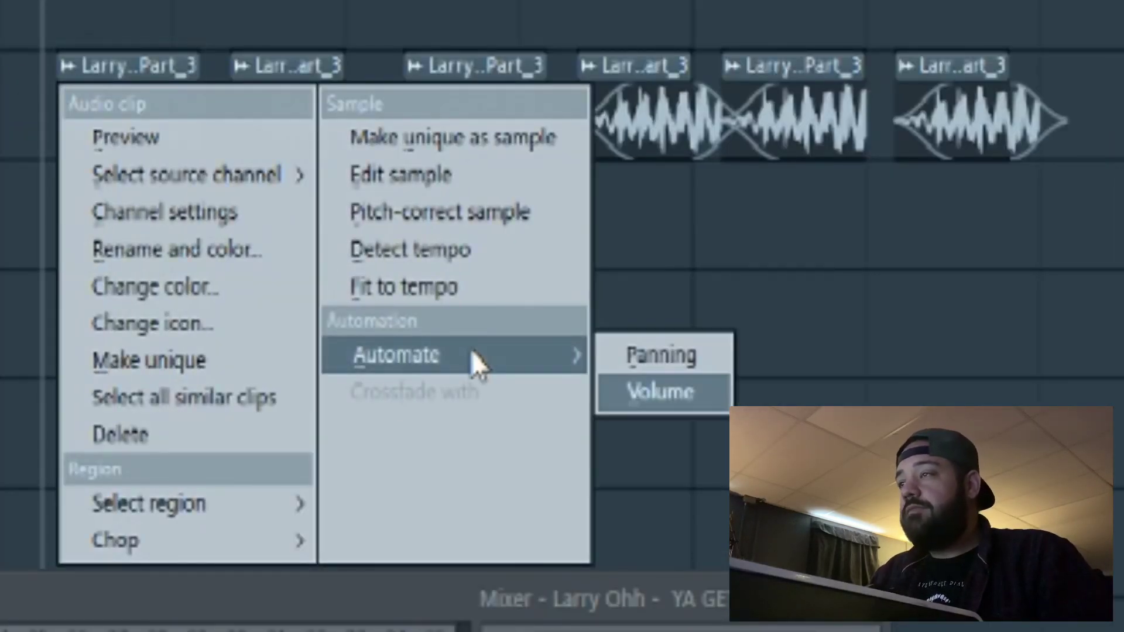
{"action": "left_click", "coordinate": [641, 392]}
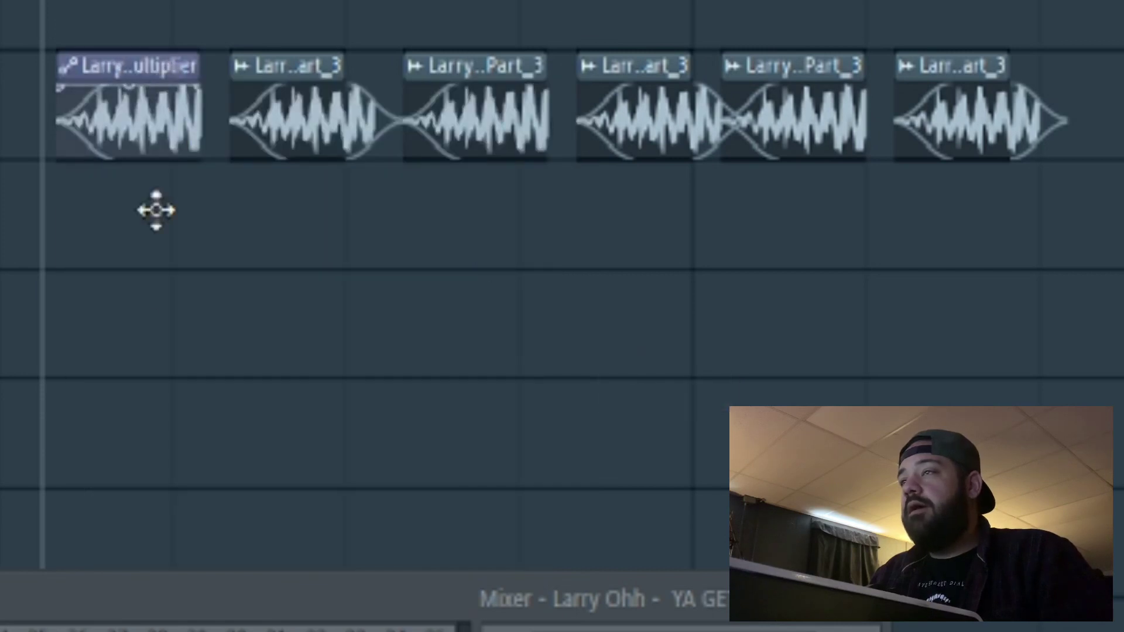
{"action": "left_click_drag", "start_coordinate": [157, 209], "coordinate": [1023, 309]}
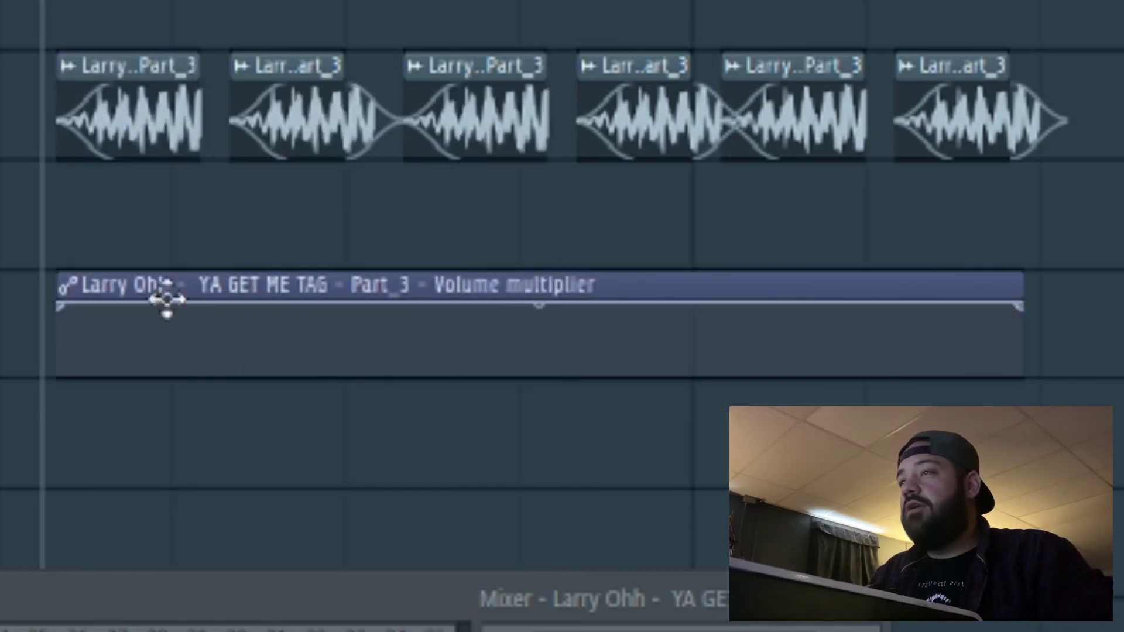
- Lower the start point and midpoint of the volume automation to make a curved fade-in over the chops, and play it back
{"action": "left_click_drag", "start_coordinate": [68, 317], "coordinate": [62, 361]}
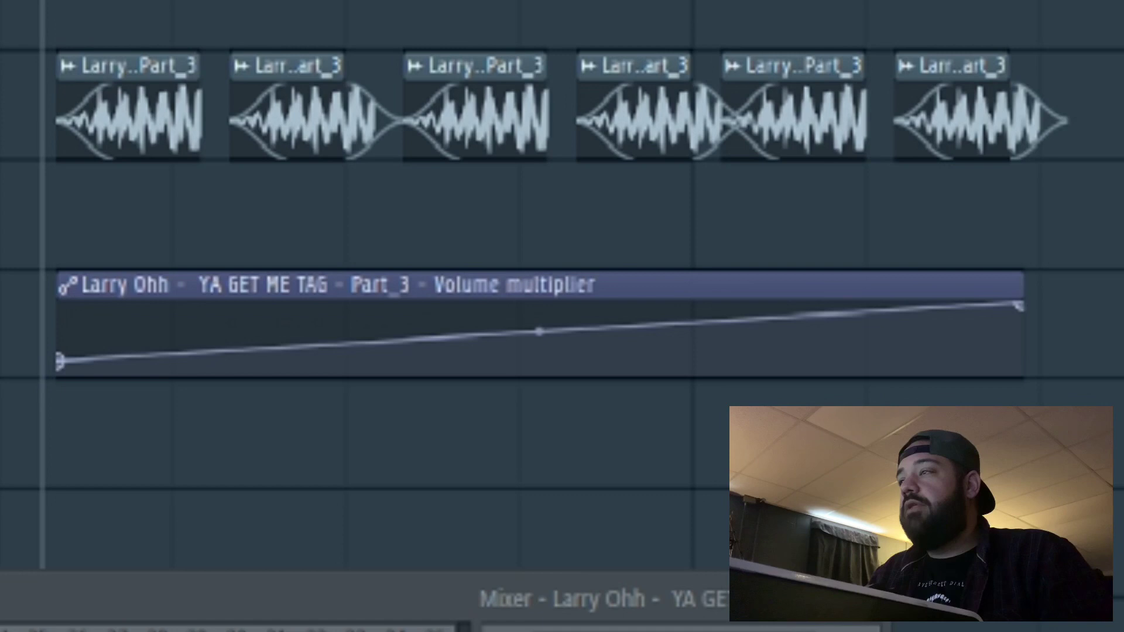
{"action": "left_click_drag", "start_coordinate": [538, 331], "coordinate": [539, 339]}
{"action": "key", "text": "space"}
{"action": "scroll", "coordinate": [535, 263], "scroll_direction": "down", "scroll_amount": 3}
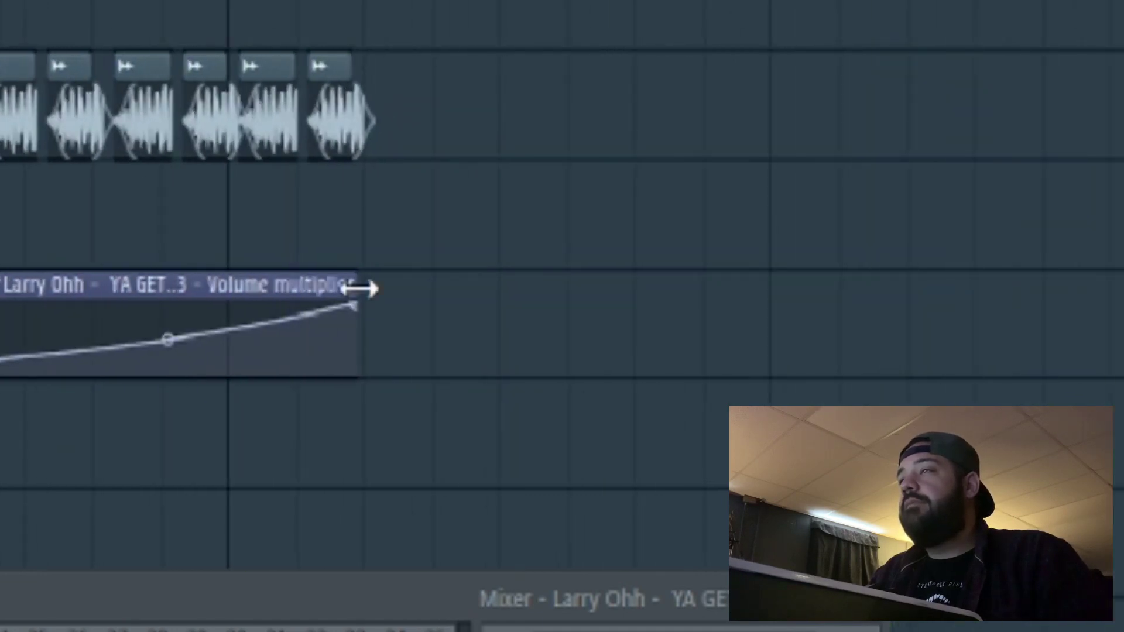
{"action": "scroll", "coordinate": [372, 258], "scroll_direction": "down", "scroll_amount": 3}
{"action": "scroll", "coordinate": [65, 130], "scroll_direction": "up", "scroll_amount": 5}
- Create a panning automation clip for the Part_3 chops on Track 4 and extend it across all six chops
{"action": "left_click", "coordinate": [81, 113]}
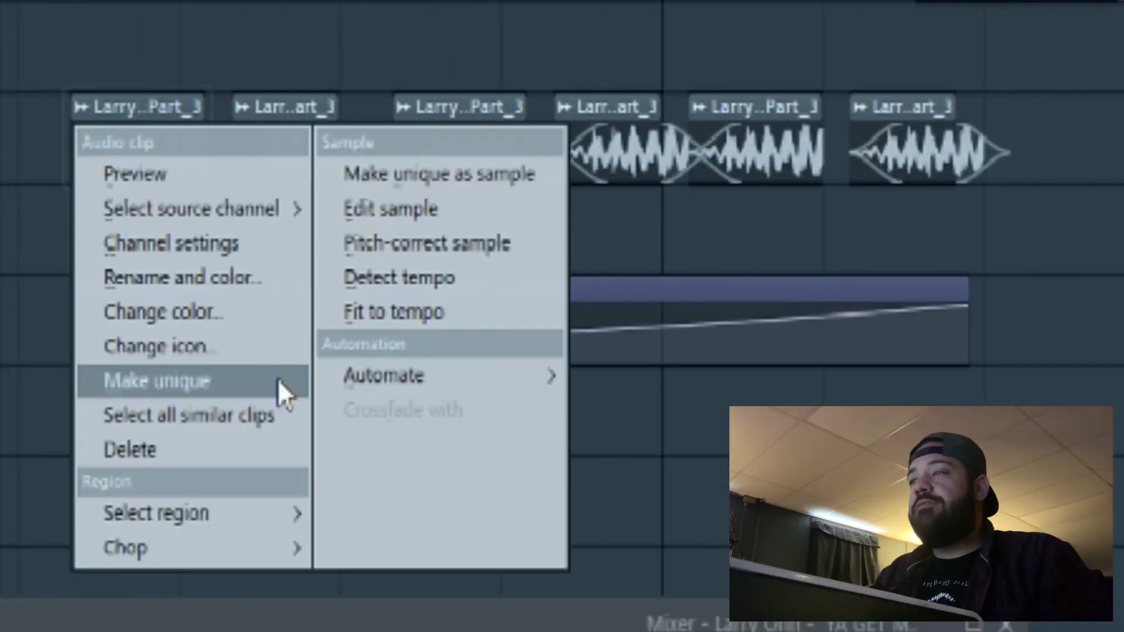
{"action": "mouse_move", "coordinate": [492, 388]}
{"action": "left_click", "coordinate": [632, 377]}
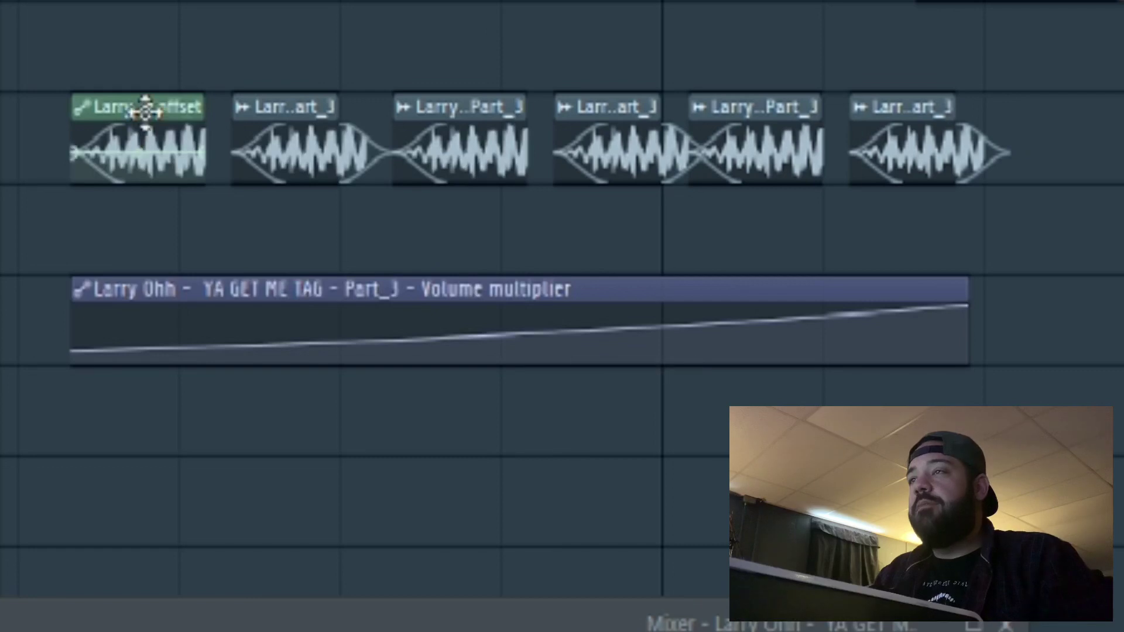
{"action": "left_click_drag", "start_coordinate": [143, 111], "coordinate": [145, 237]}
{"action": "scroll", "coordinate": [208, 263], "scroll_direction": "up", "scroll_amount": 3}
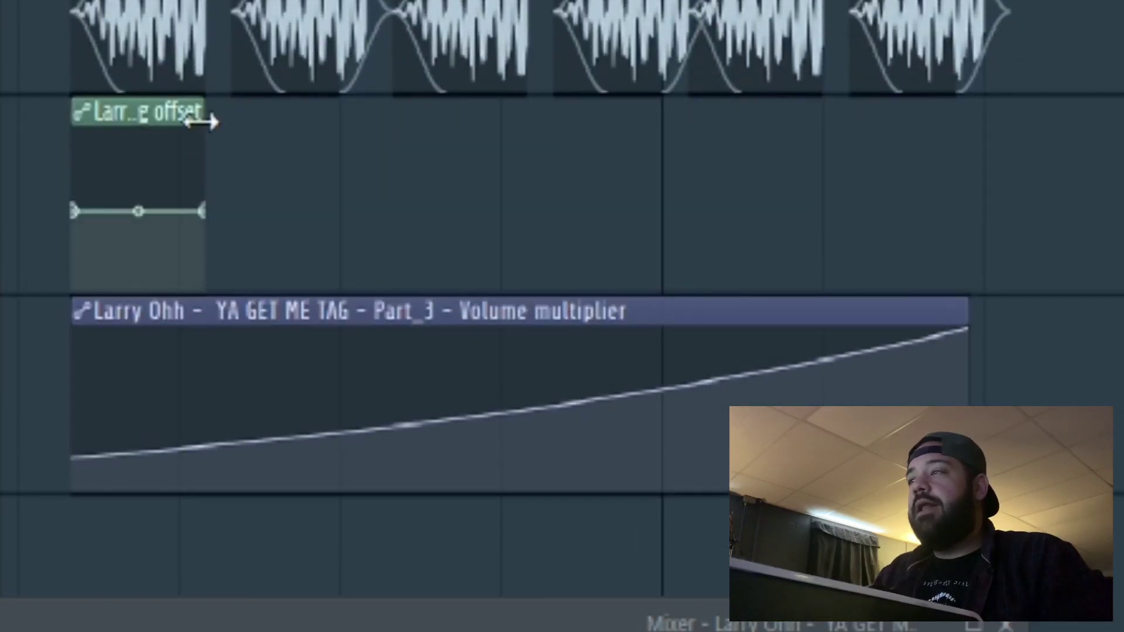
{"action": "left_click_drag", "start_coordinate": [200, 122], "coordinate": [993, 111]}
- Shape the panning automation to alternate between left and right from chop to chop, and audition the stutter
{"action": "left_click_drag", "start_coordinate": [75, 211], "coordinate": [83, 250]}
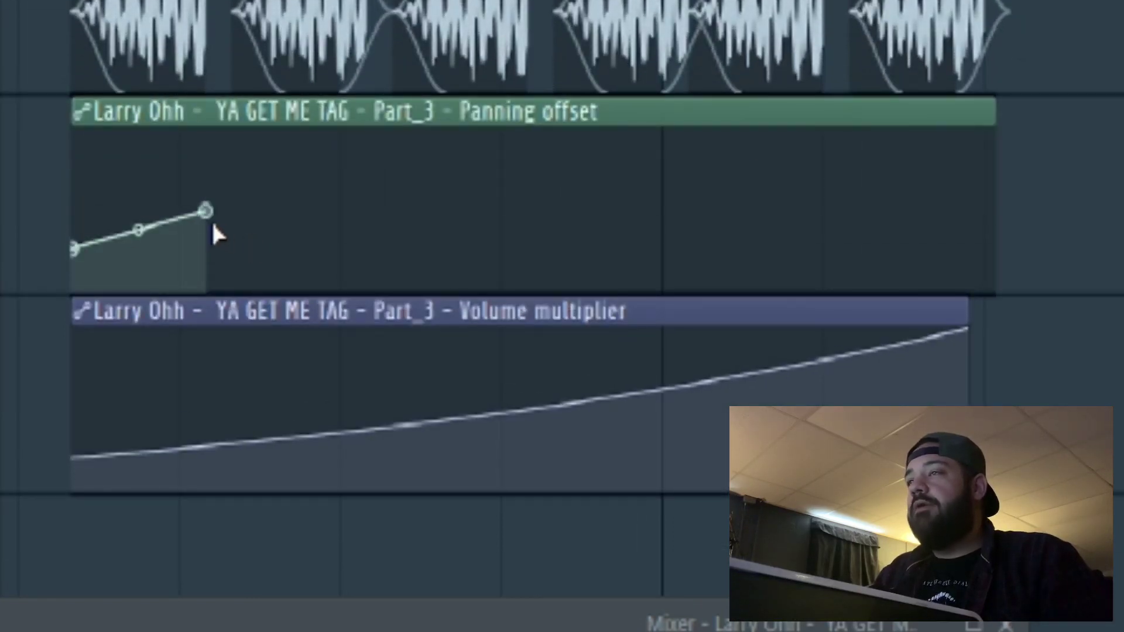
{"action": "key", "text": "space"}
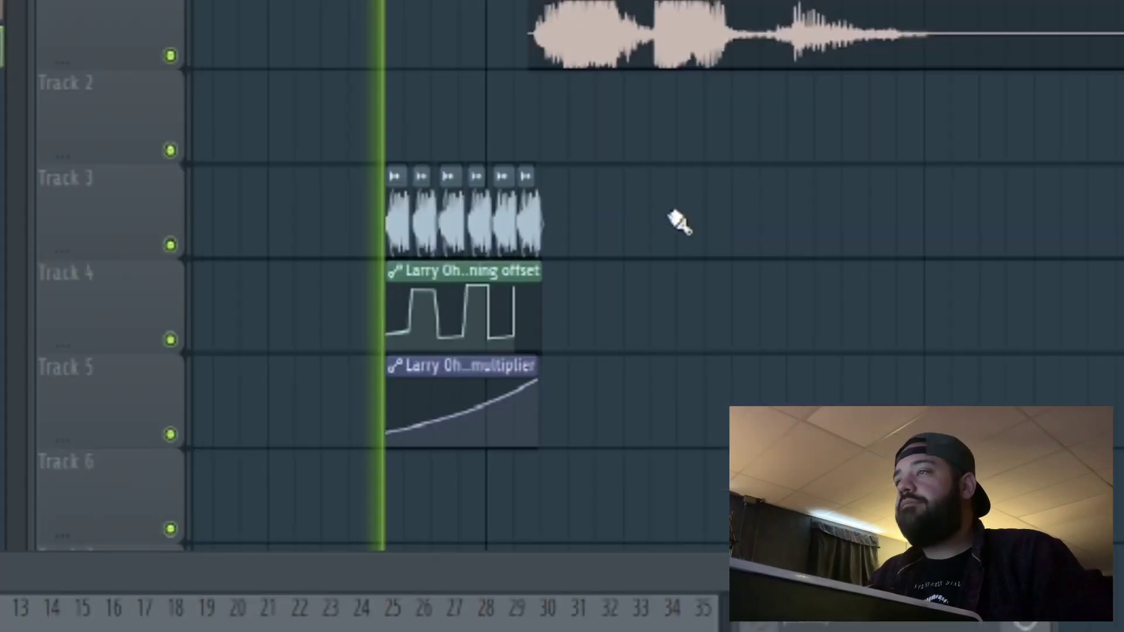
{"action": "key", "text": "space"}
{"action": "scroll", "coordinate": [487, 331], "scroll_direction": "up", "scroll_amount": 3}
{"action": "key", "text": "space"}
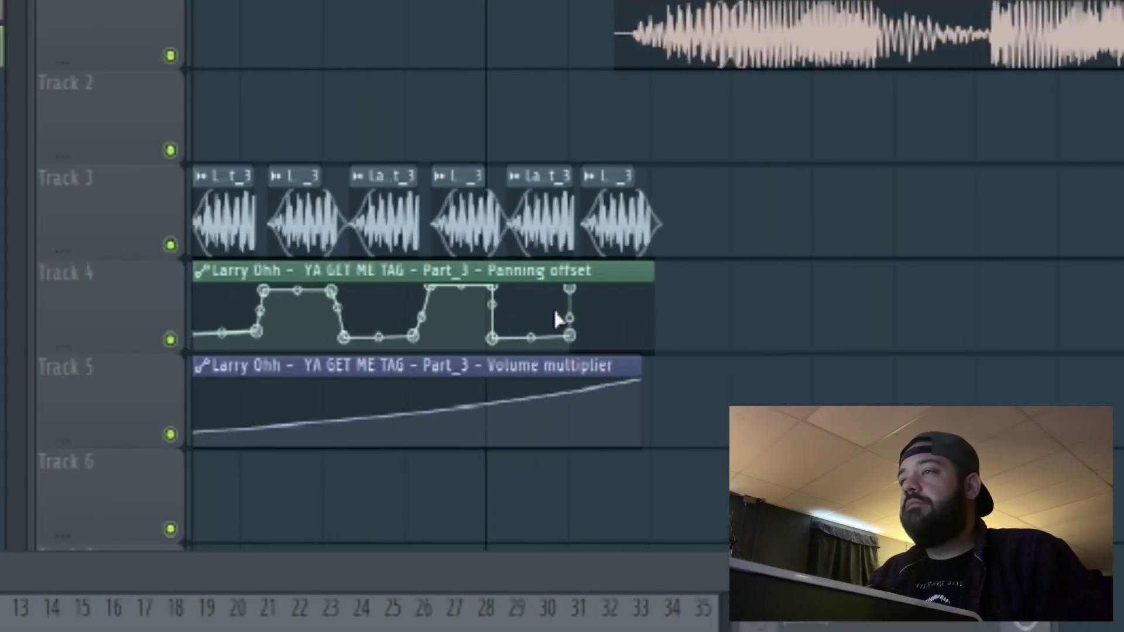
{"action": "scroll", "coordinate": [837, 325], "scroll_direction": "down", "scroll_amount": 2}
{"action": "key", "text": "space"}
{"action": "scroll", "coordinate": [520, 345], "scroll_direction": "up", "scroll_amount": 1}
- Copy the Part_5 tag clip near bar 11 from Track 1 down to Track 3 and make the copy unique
{"action": "scroll", "coordinate": [527, 336], "scroll_direction": "up", "scroll_amount": 5}
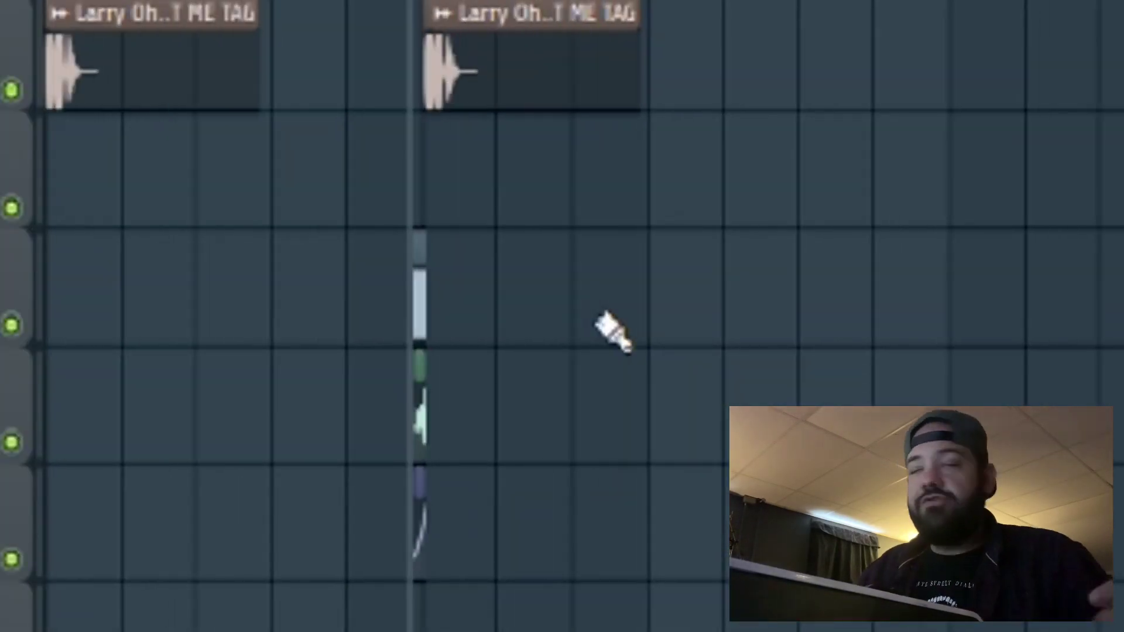
{"action": "scroll", "coordinate": [585, 351], "scroll_direction": "up", "scroll_amount": 2}
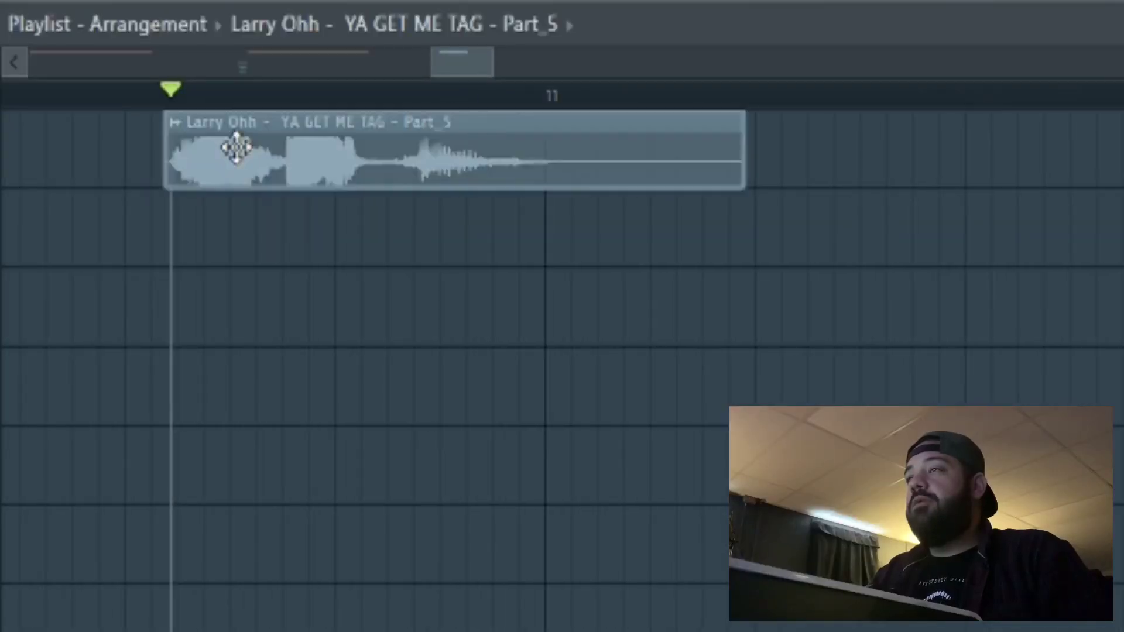
{"action": "left_click_drag", "start_coordinate": [236, 143], "coordinate": [226, 358]}
{"action": "scroll", "coordinate": [227, 351], "scroll_direction": "up", "scroll_amount": 3}
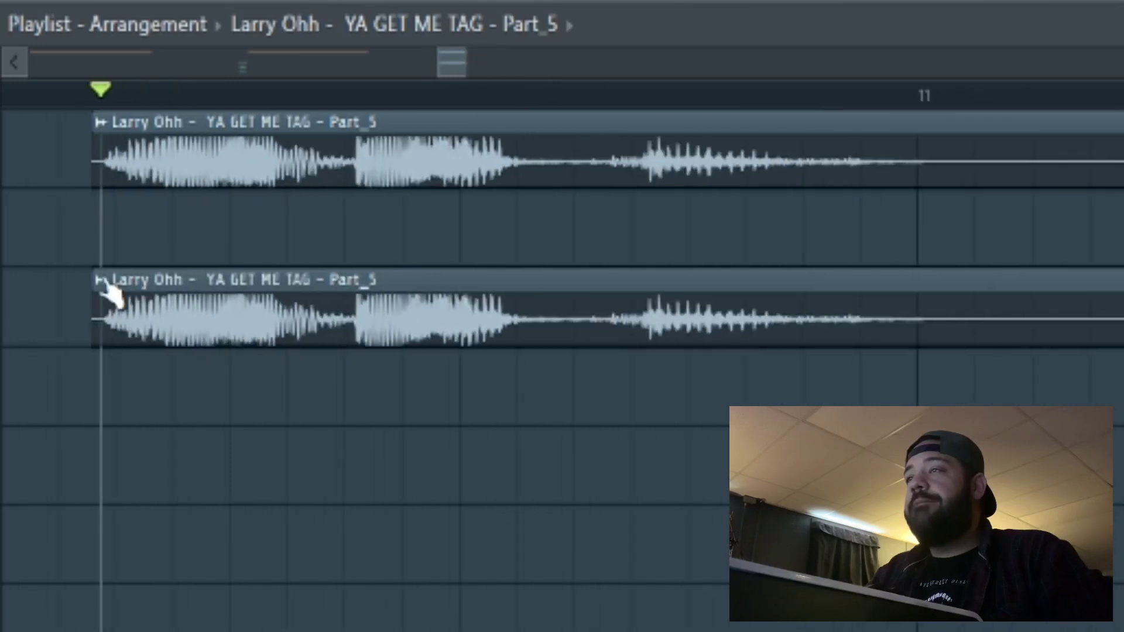
{"action": "left_click", "coordinate": [100, 283]}
{"action": "left_click", "coordinate": [381, 343]}
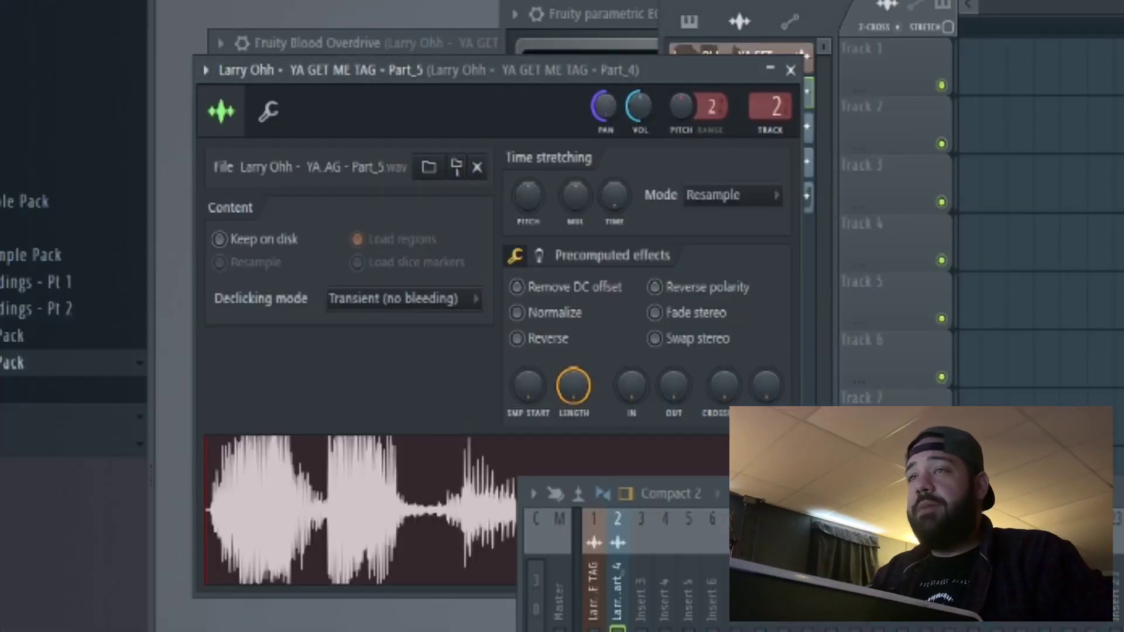
- Open the channel settings of Part_5 #2 and change its declicking mode
{"action": "left_click", "coordinate": [702, 35]}
{"action": "double_click", "coordinate": [688, 187]}
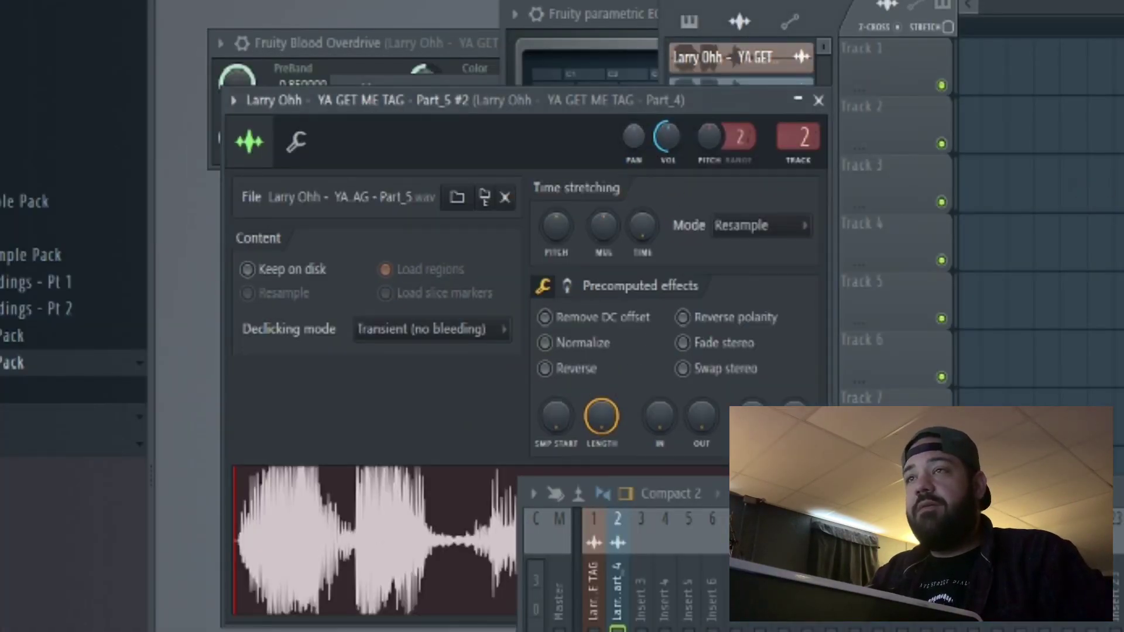
{"action": "left_click", "coordinate": [474, 331]}
{"action": "left_click", "coordinate": [413, 422]}
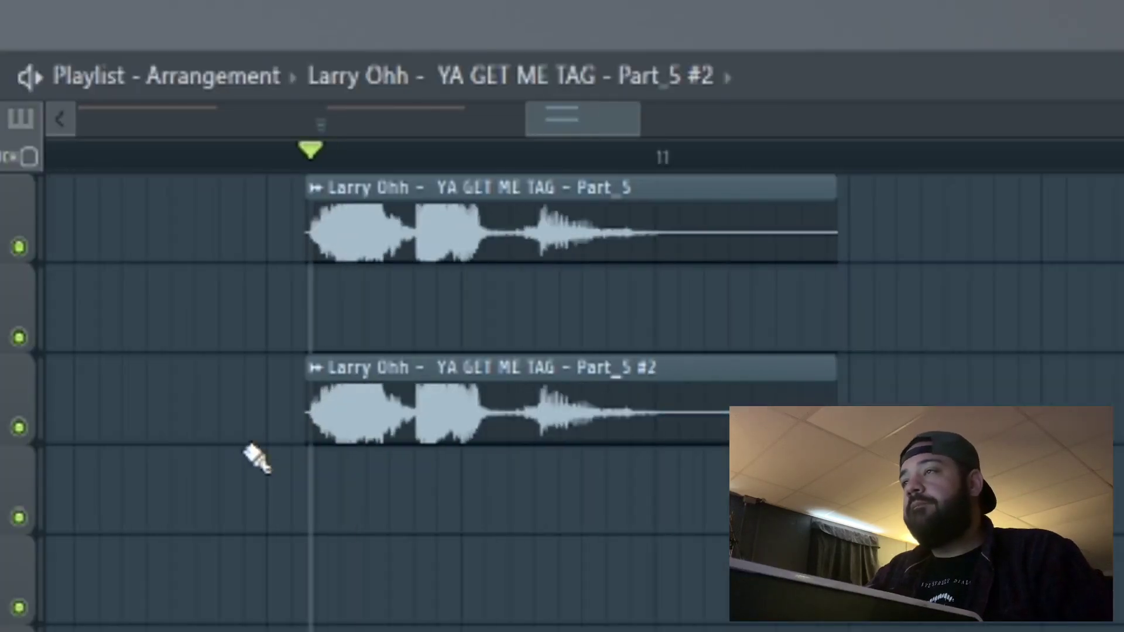
- Nudge the Part_5 #2 clip on Track 3 slightly later than the Part_5 clip on Track 1
{"action": "scroll", "coordinate": [621, 494], "scroll_direction": "up", "scroll_amount": 5}
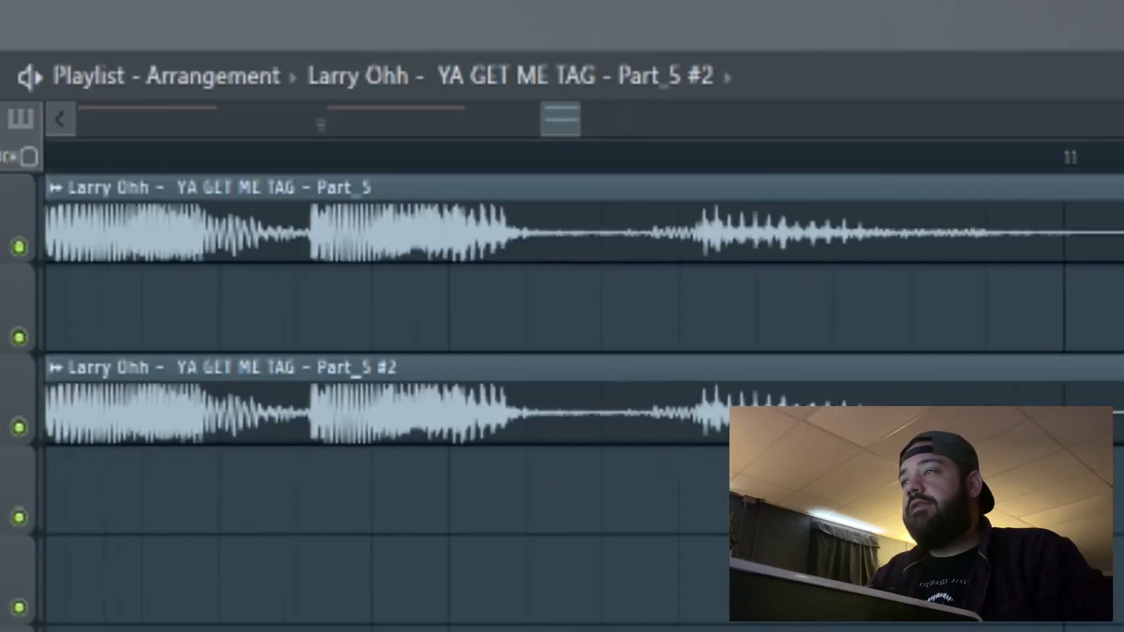
{"action": "scroll", "coordinate": [621, 494], "scroll_direction": "up", "scroll_amount": 2}
{"action": "left_click_drag", "start_coordinate": [710, 394], "coordinate": [770, 398]}
{"action": "scroll", "coordinate": [371, 416], "scroll_direction": "down", "scroll_amount": 3}
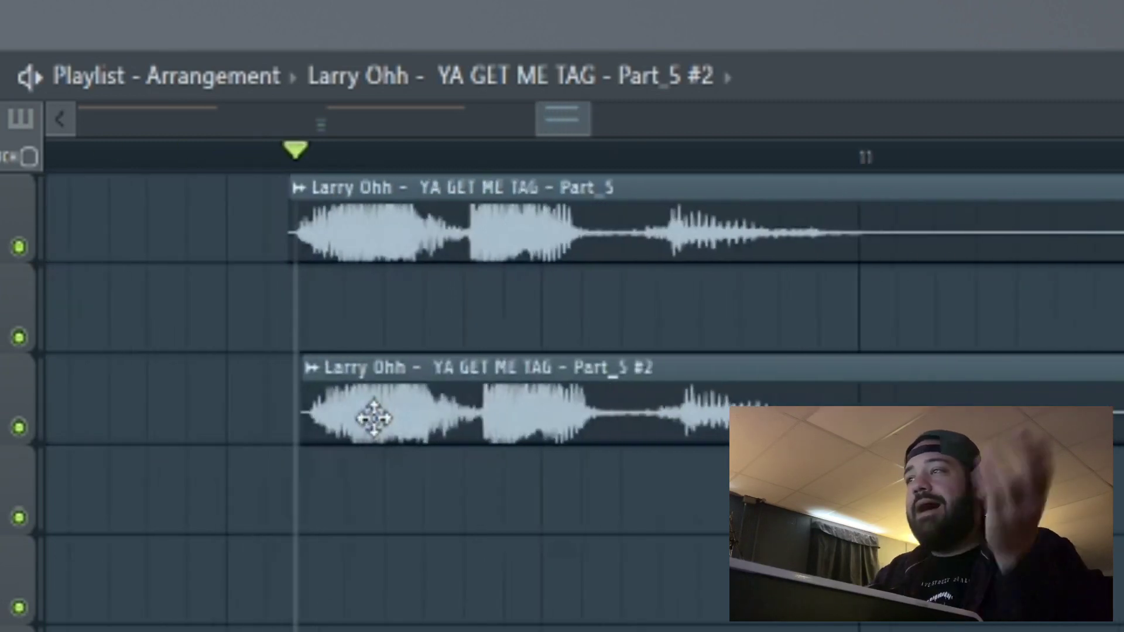
{"action": "scroll", "coordinate": [371, 482], "scroll_direction": "up", "scroll_amount": 1}
{"action": "scroll", "coordinate": [384, 529], "scroll_direction": "down", "scroll_amount": 2}
{"action": "scroll", "coordinate": [383, 529], "scroll_direction": "down", "scroll_amount": 2}
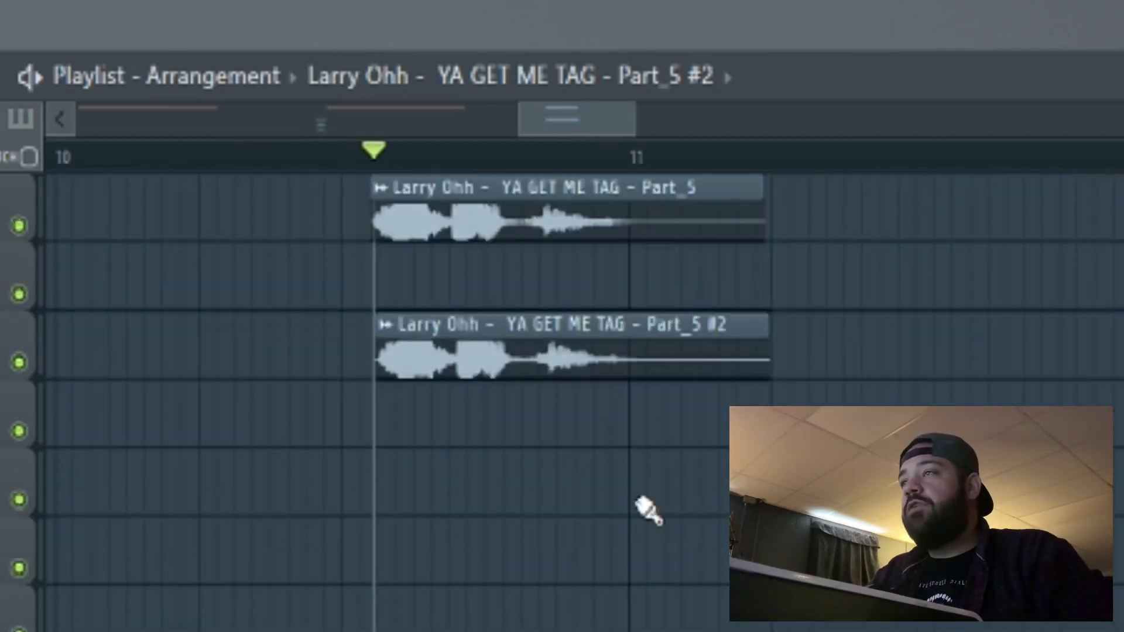
- Play back the two offset Part_5 clips from just before their start
{"action": "left_click", "coordinate": [360, 155]}
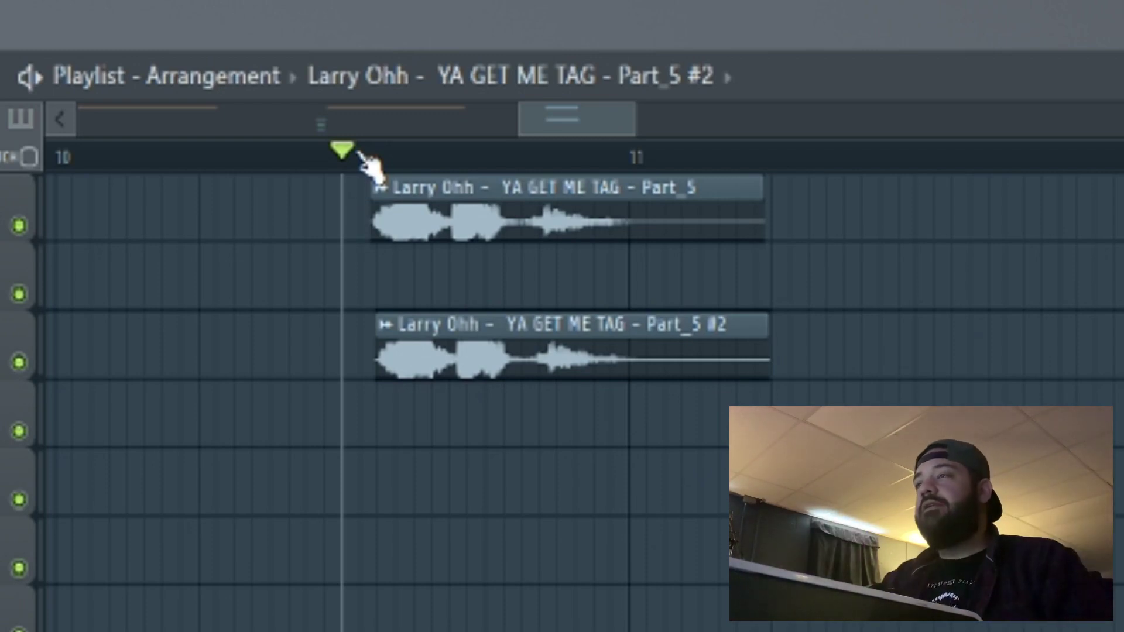
{"action": "scroll", "coordinate": [672, 397], "scroll_direction": "up", "scroll_amount": 2}
{"action": "key", "text": "space"}
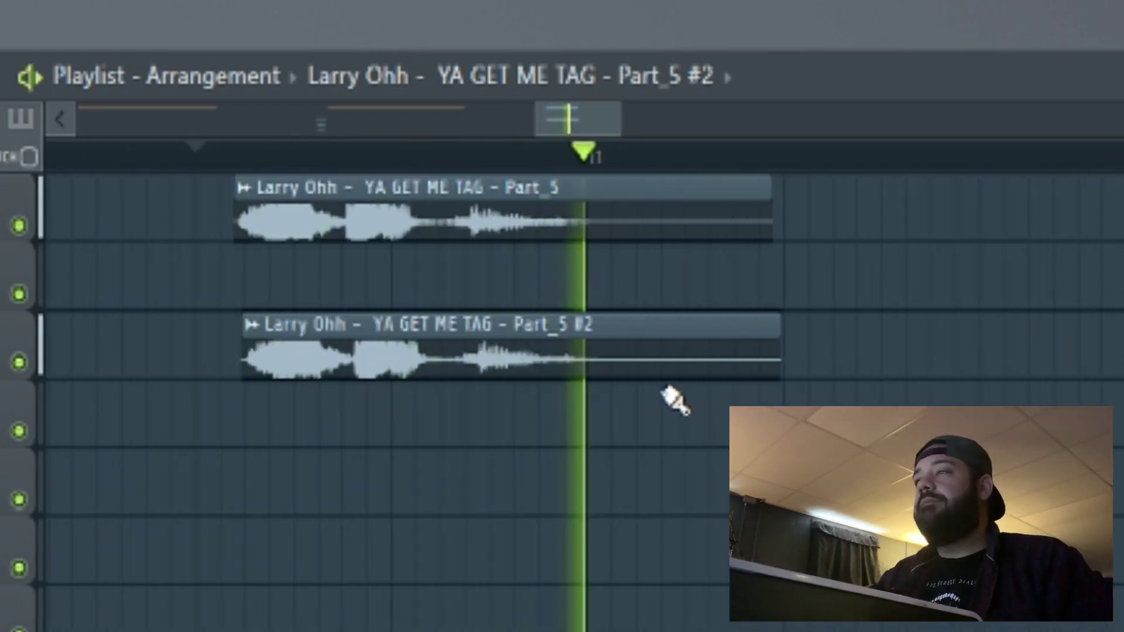
{"action": "key", "text": "space"}
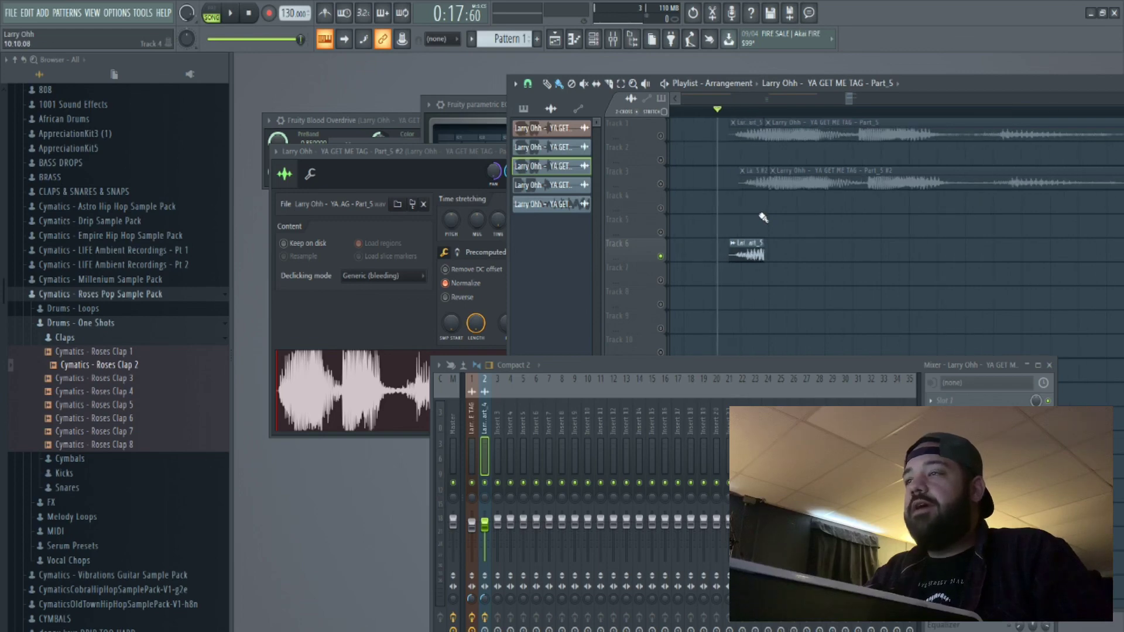
- Place the playhead at the start of the short soloed Part_5 slice on Track 6
{"action": "scroll", "coordinate": [732, 126], "scroll_direction": "up", "scroll_amount": 2}
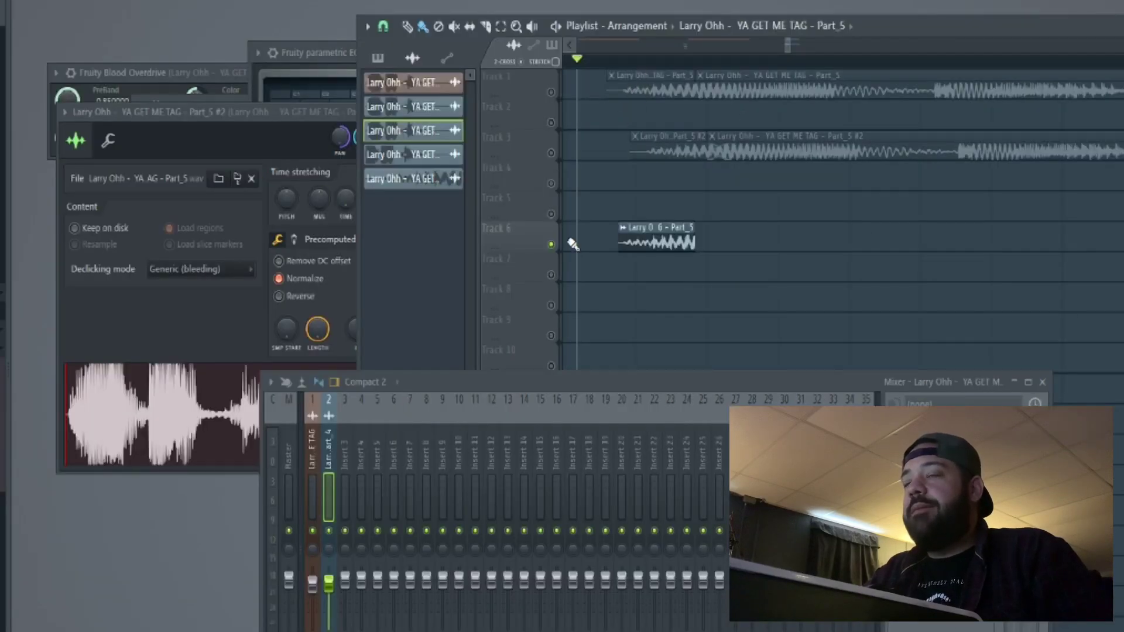
{"action": "scroll", "coordinate": [570, 243], "scroll_direction": "down", "scroll_amount": 2}
{"action": "scroll", "coordinate": [610, 234], "scroll_direction": "up", "scroll_amount": 2}
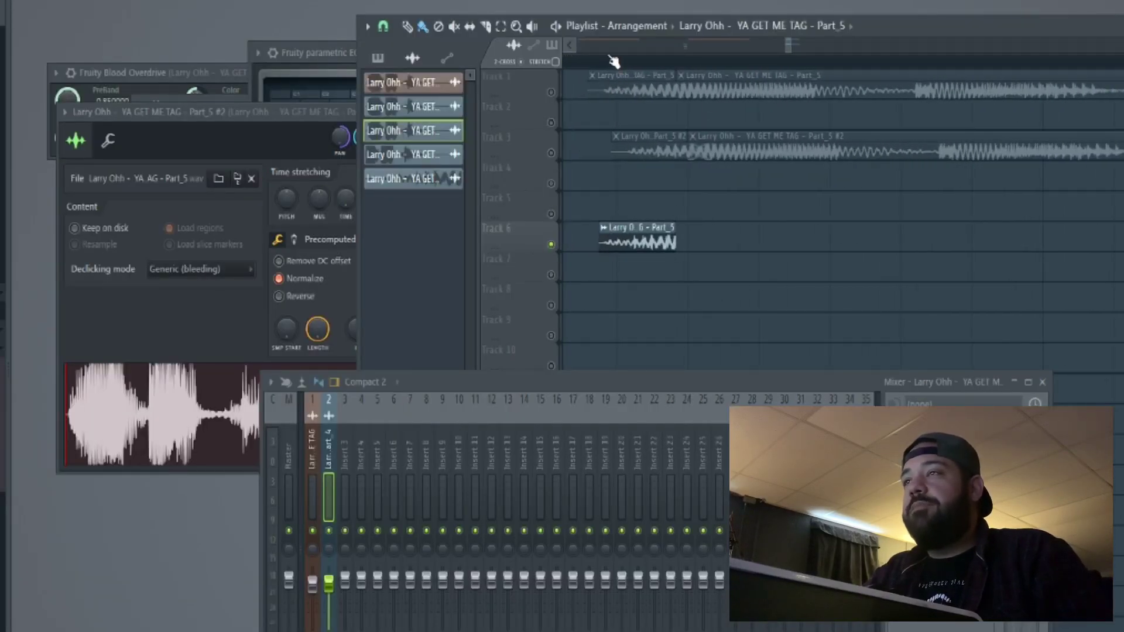
{"action": "scroll", "coordinate": [609, 61], "scroll_direction": "down", "scroll_amount": 1}
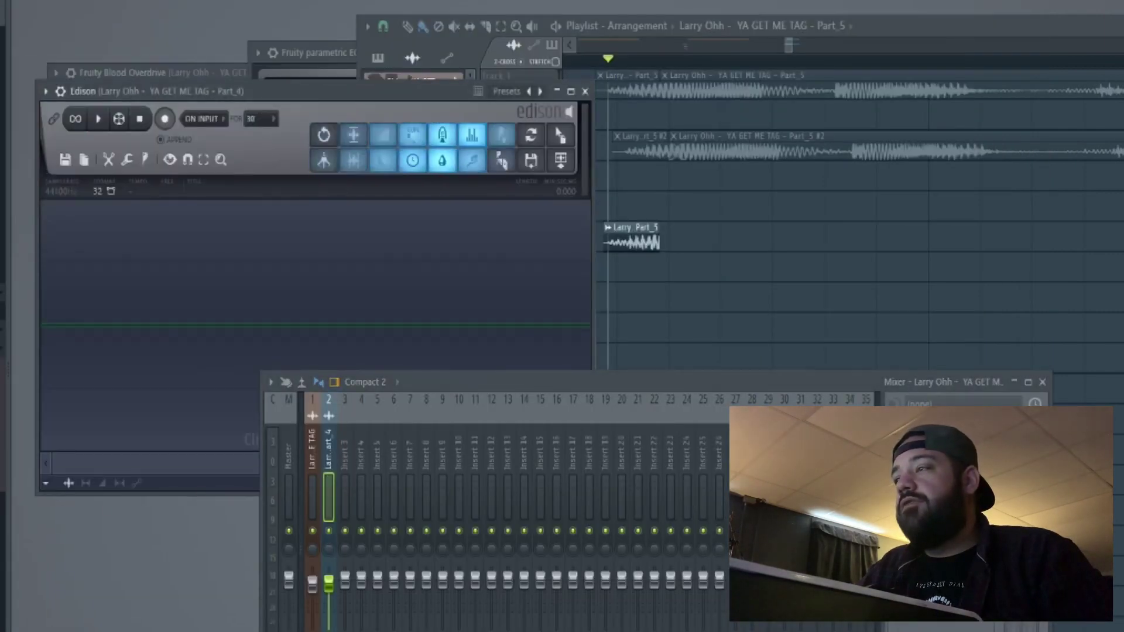
- Raise the size, high cut, wet level and decay in Fruity Reeverb 2 and adjust its stereo separation
{"action": "left_click", "coordinate": [188, 101]}
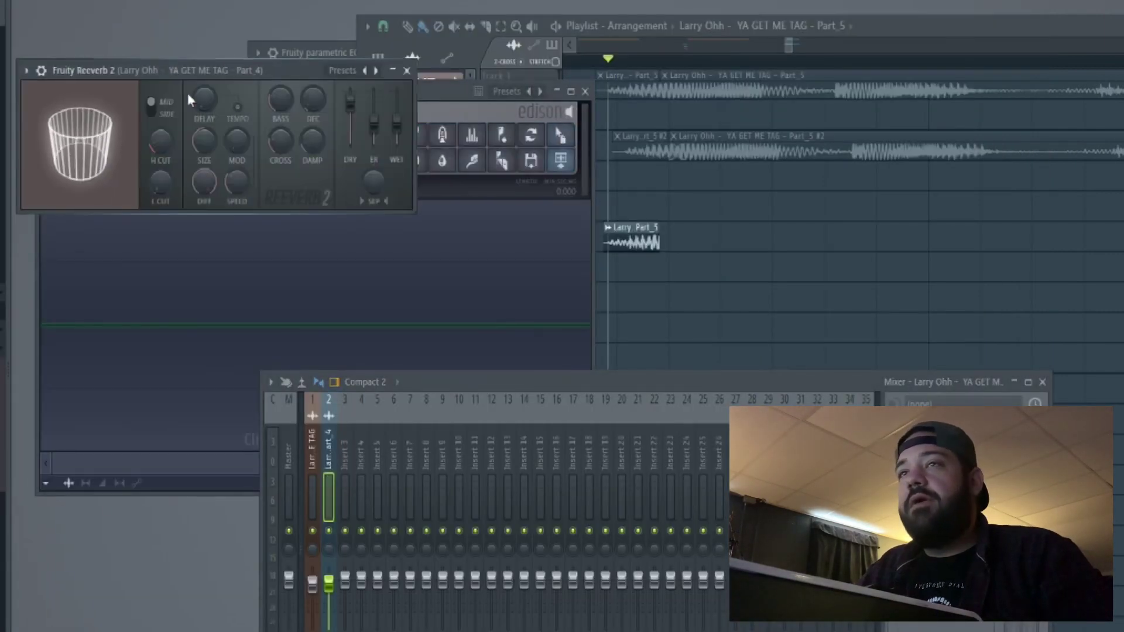
{"action": "left_click_drag", "start_coordinate": [204, 141], "coordinate": [204, 99]}
{"action": "left_click_drag", "start_coordinate": [157, 140], "coordinate": [157, 105]}
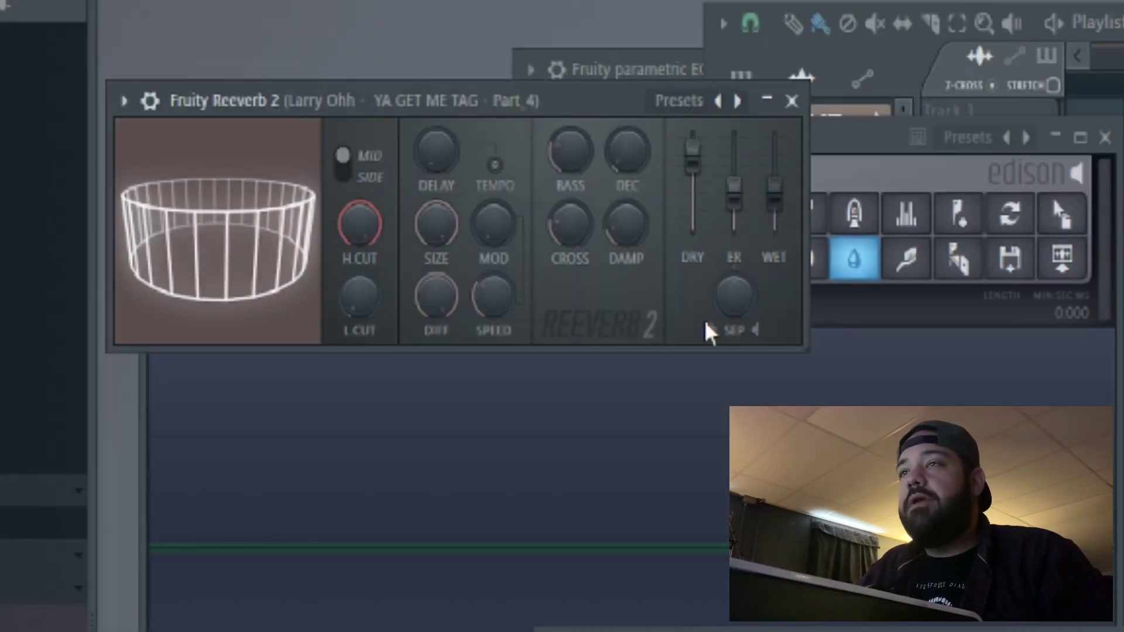
{"action": "left_click_drag", "start_coordinate": [774, 186], "coordinate": [773, 153]}
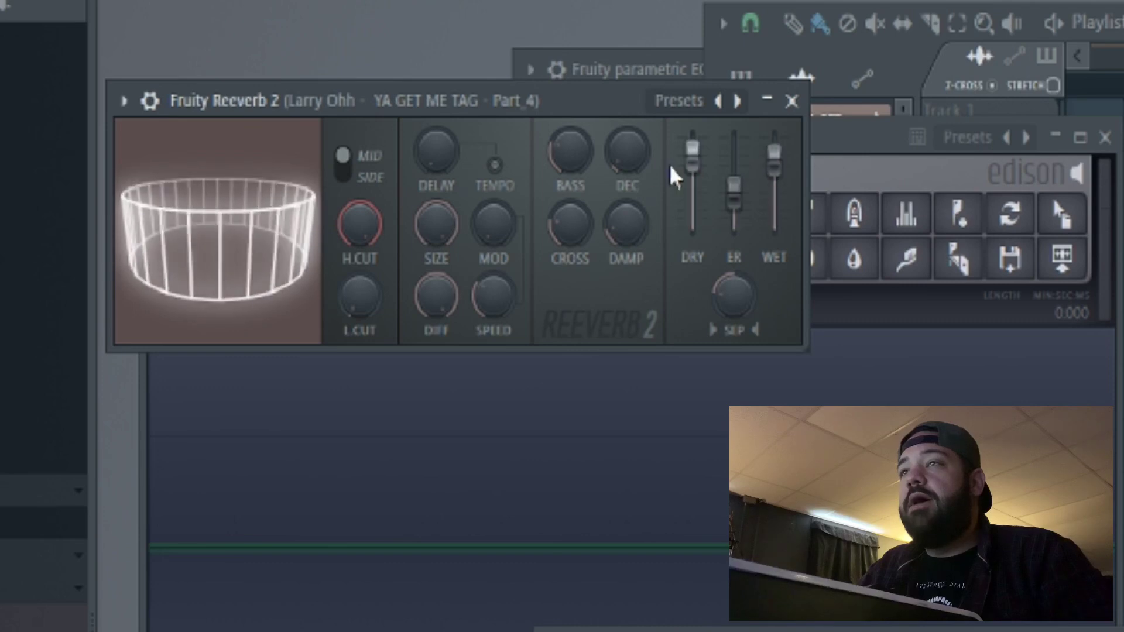
{"action": "left_click_drag", "start_coordinate": [627, 153], "coordinate": [627, 111]}
{"action": "left_click_drag", "start_coordinate": [738, 301], "coordinate": [739, 311]}
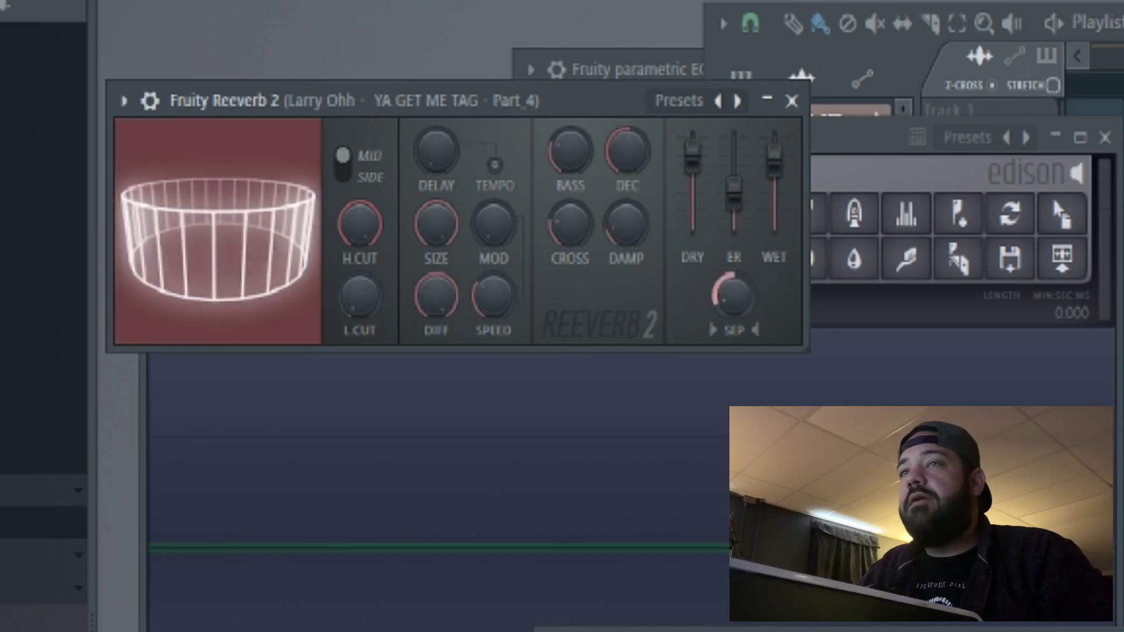
- Arm Edison to record on input and capture the reverb tail of the soloed Track 6 slice
{"action": "left_click", "coordinate": [1120, 263]}
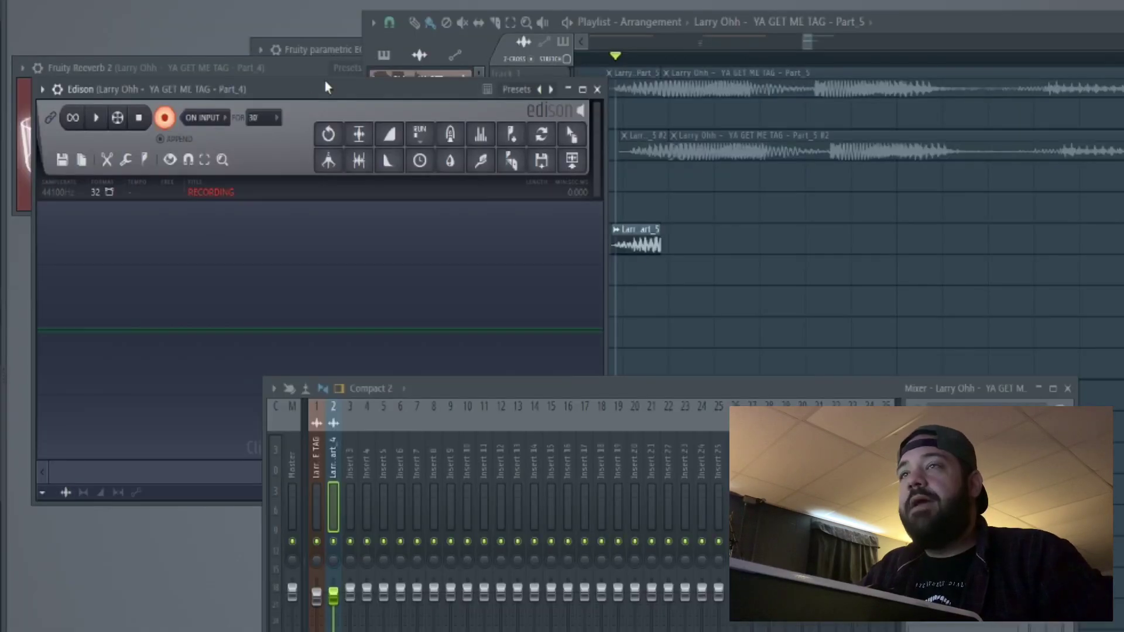
{"action": "left_click_drag", "start_coordinate": [326, 83], "coordinate": [333, 55]}
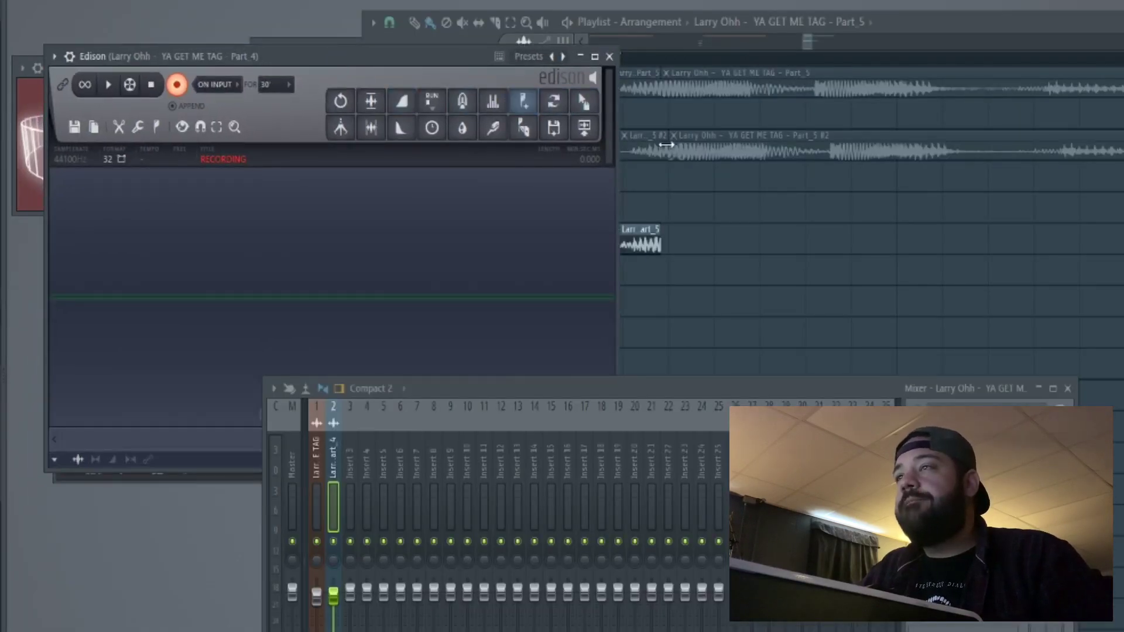
{"action": "left_click_drag", "start_coordinate": [461, 59], "coordinate": [380, 65]}
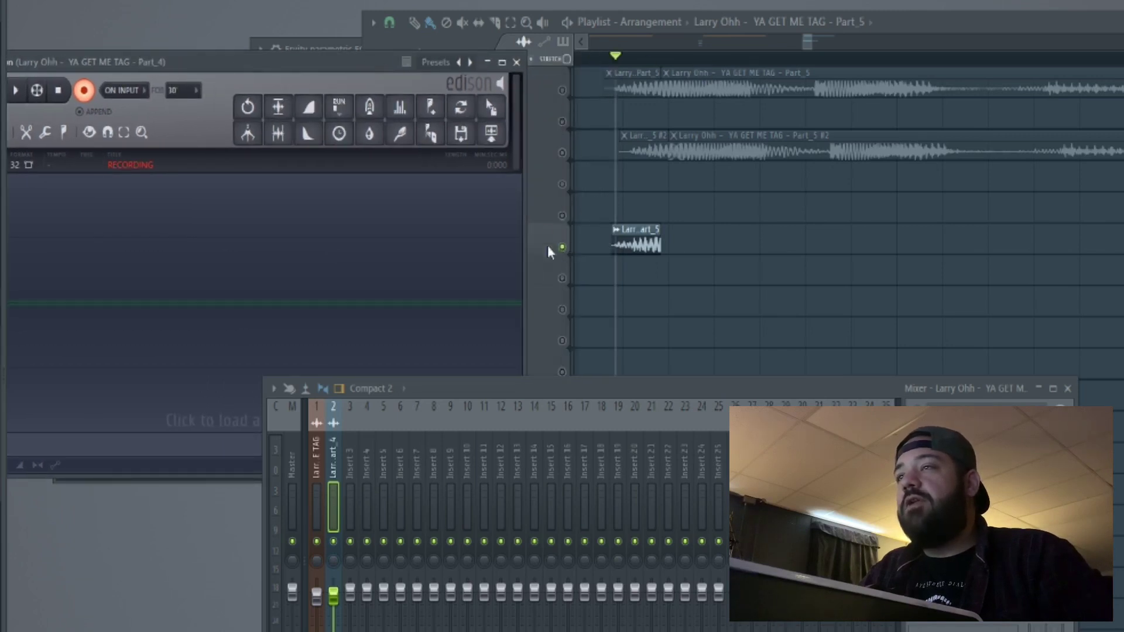
{"action": "scroll", "coordinate": [666, 118], "scroll_direction": "down", "scroll_amount": 2}
{"action": "scroll", "coordinate": [660, 216], "scroll_direction": "up", "scroll_amount": 2}
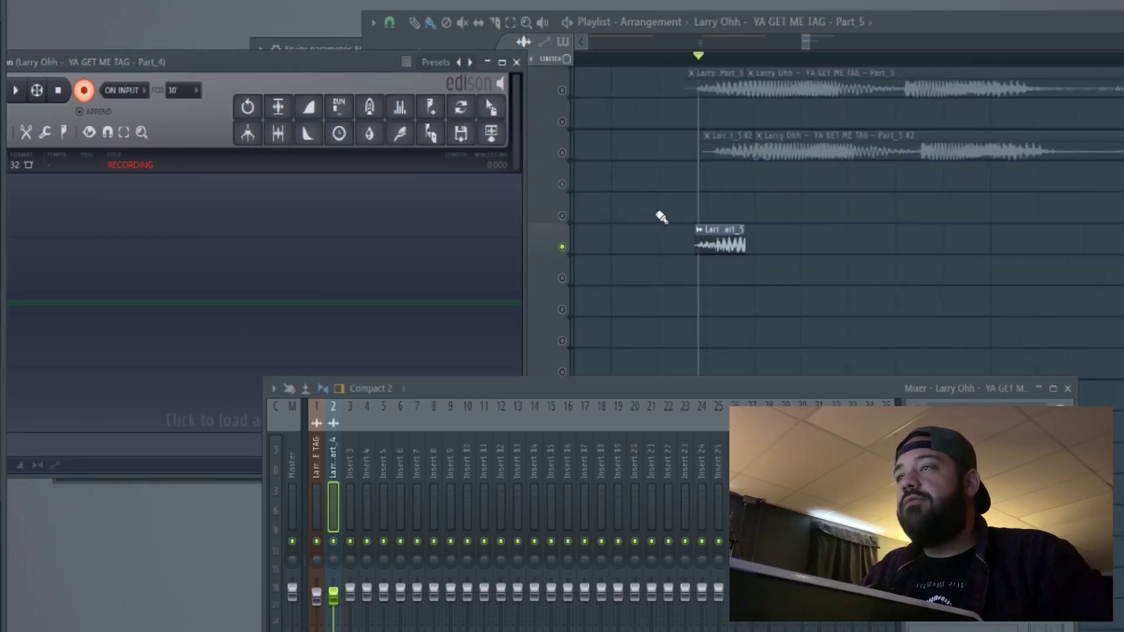
{"action": "scroll", "coordinate": [597, 216], "scroll_direction": "down", "scroll_amount": 1}
{"action": "scroll", "coordinate": [585, 219], "scroll_direction": "up", "scroll_amount": 1}
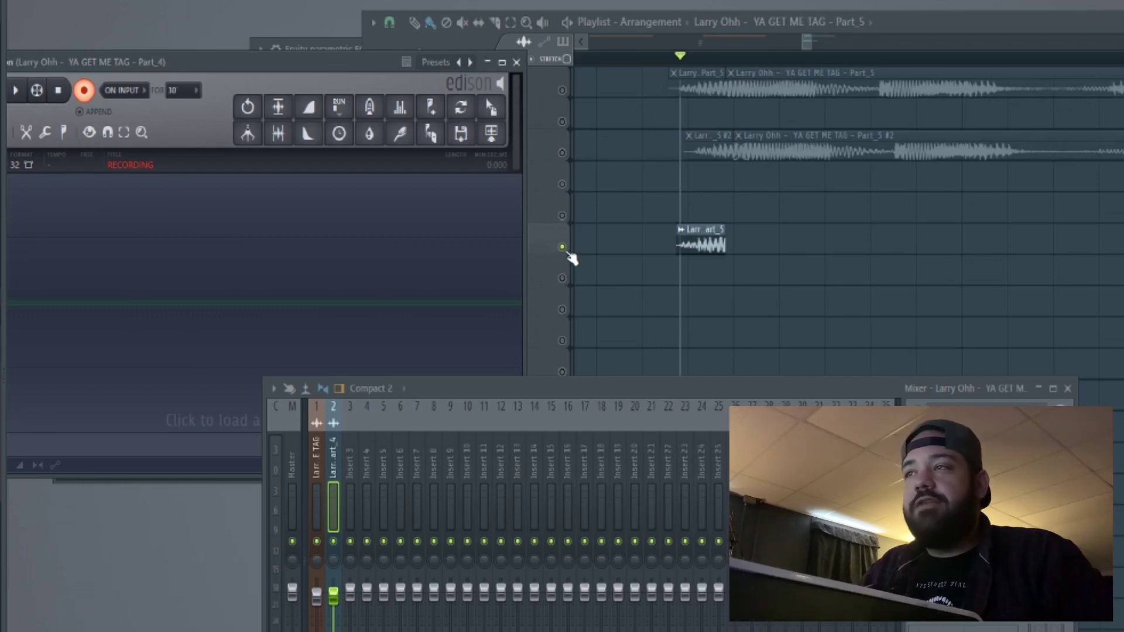
{"action": "scroll", "coordinate": [646, 233], "scroll_direction": "down", "scroll_amount": 3}
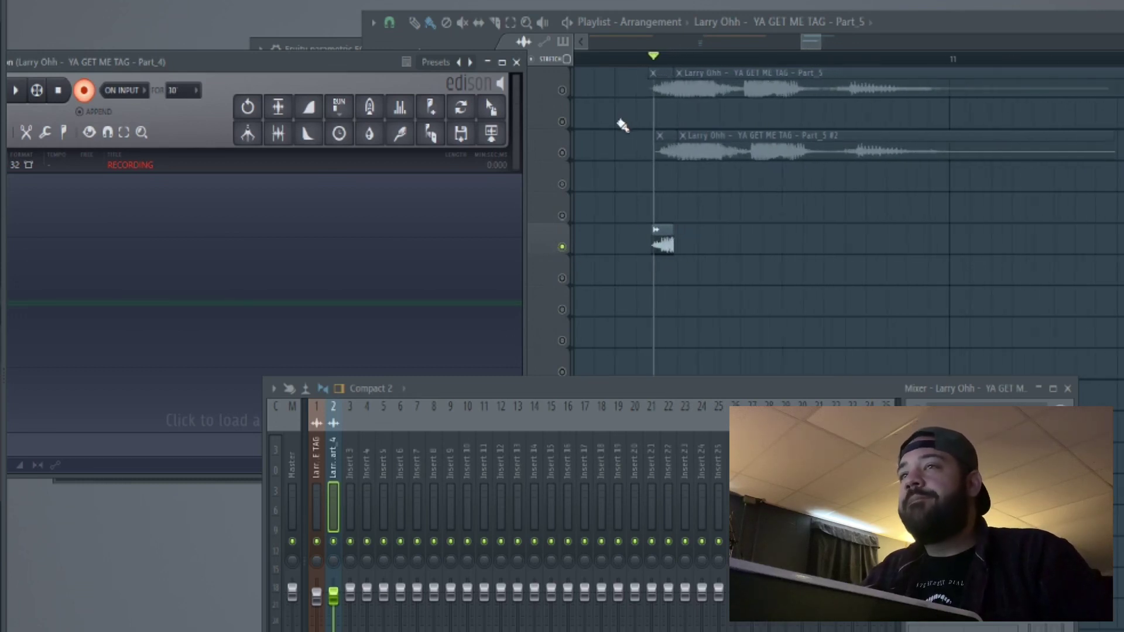
{"action": "left_click_drag", "start_coordinate": [246, 66], "coordinate": [287, 65]}
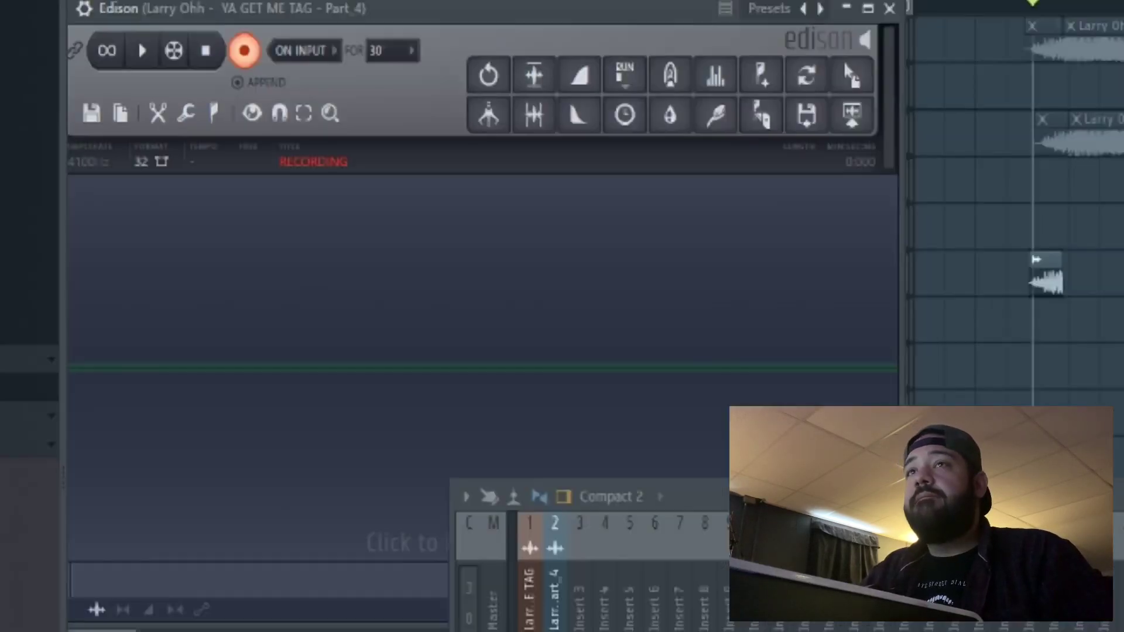
{"action": "key", "text": "space"}
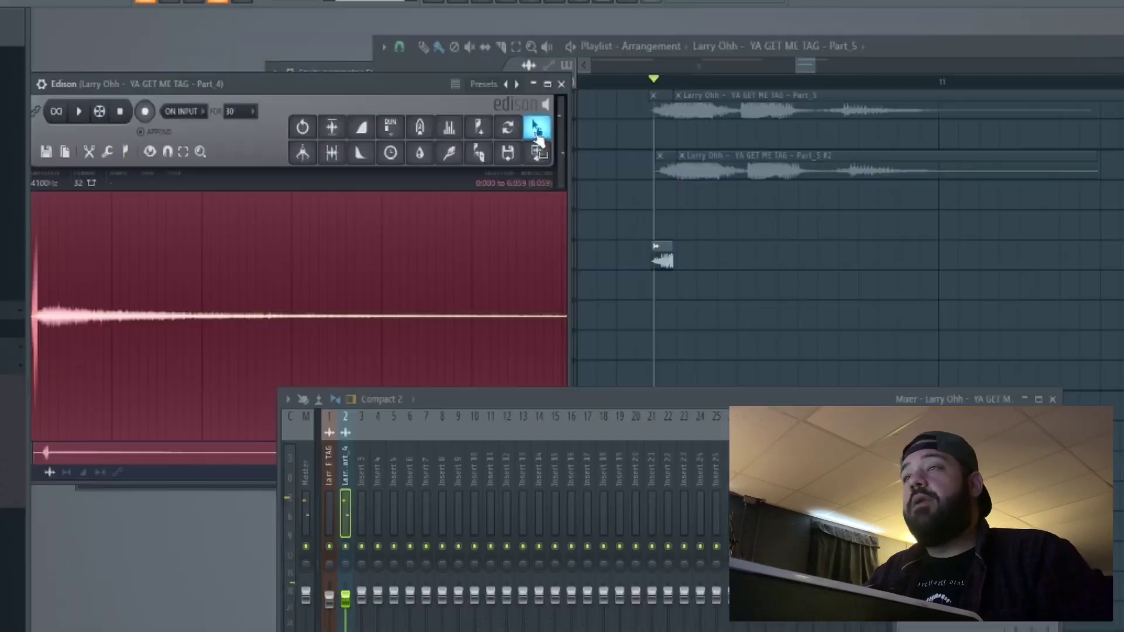
- Place the Edison recording on Track 7 with all tracks unmuted, and normalize and reverse it
{"action": "left_click_drag", "start_coordinate": [847, 79], "coordinate": [1033, 331]}
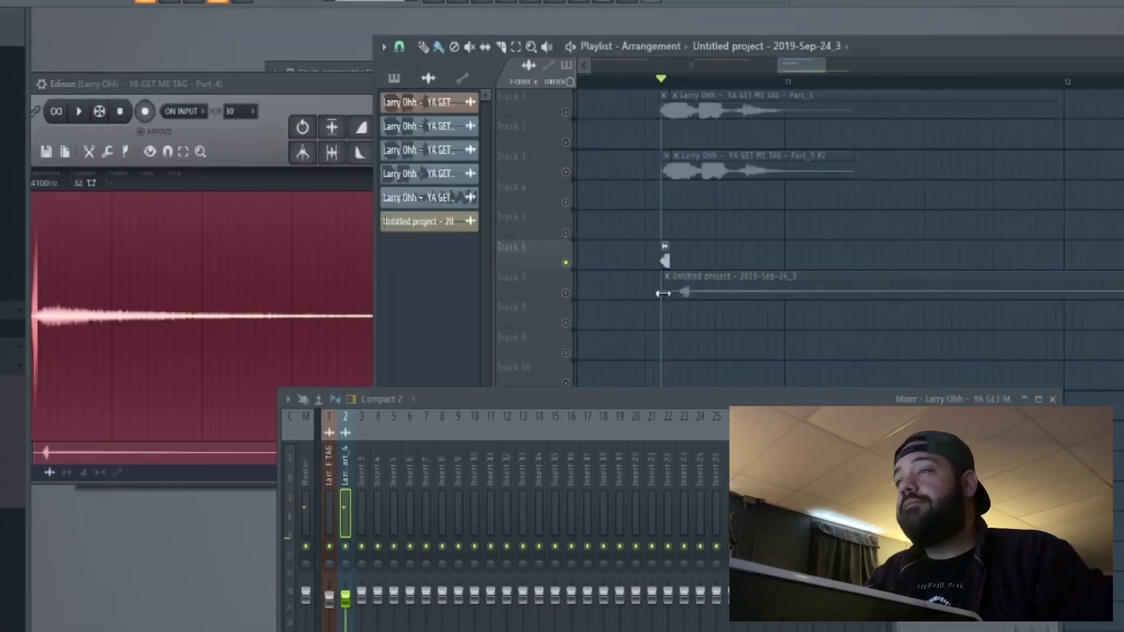
{"action": "left_click", "coordinate": [566, 293]}
{"action": "double_click", "coordinate": [736, 288]}
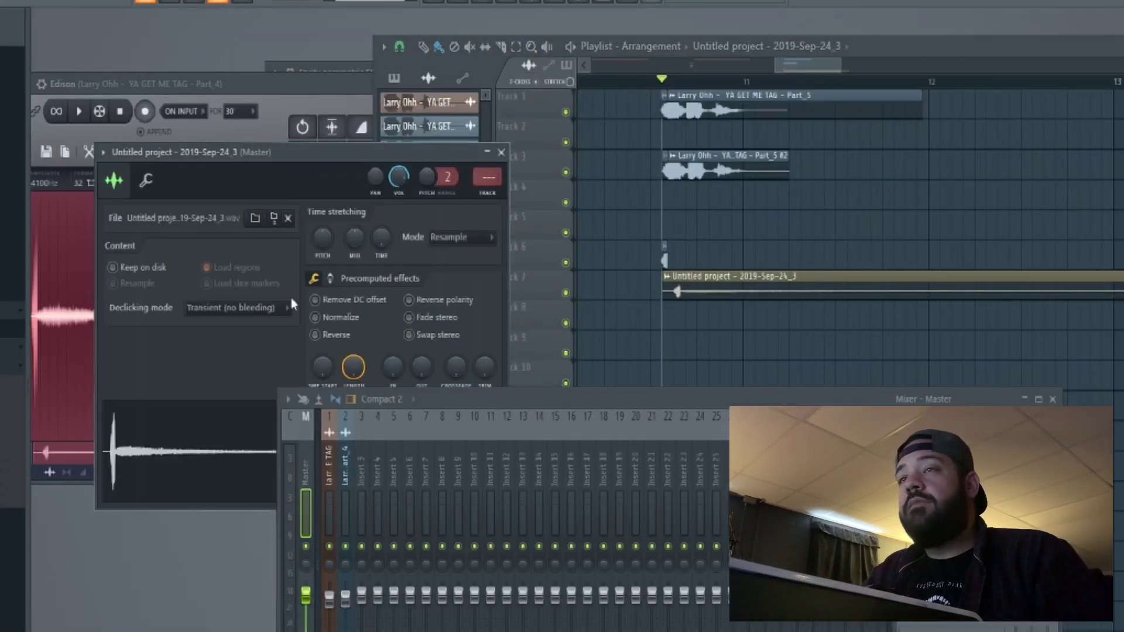
{"action": "right_click", "coordinate": [607, 293]}
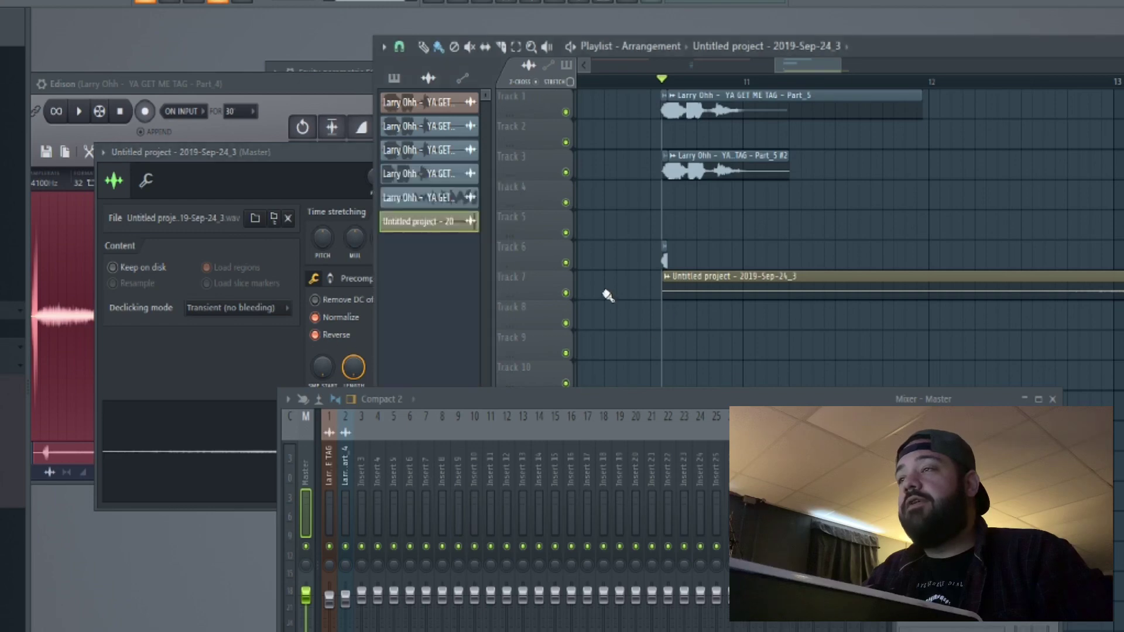
- Make the trimmed reversed reverb clip on Track 6 unique as a sample, saved as "Untitled project - 2019-Sep-24_3 - Part_1" wave file
{"action": "scroll", "coordinate": [621, 293], "scroll_direction": "down", "scroll_amount": 4}
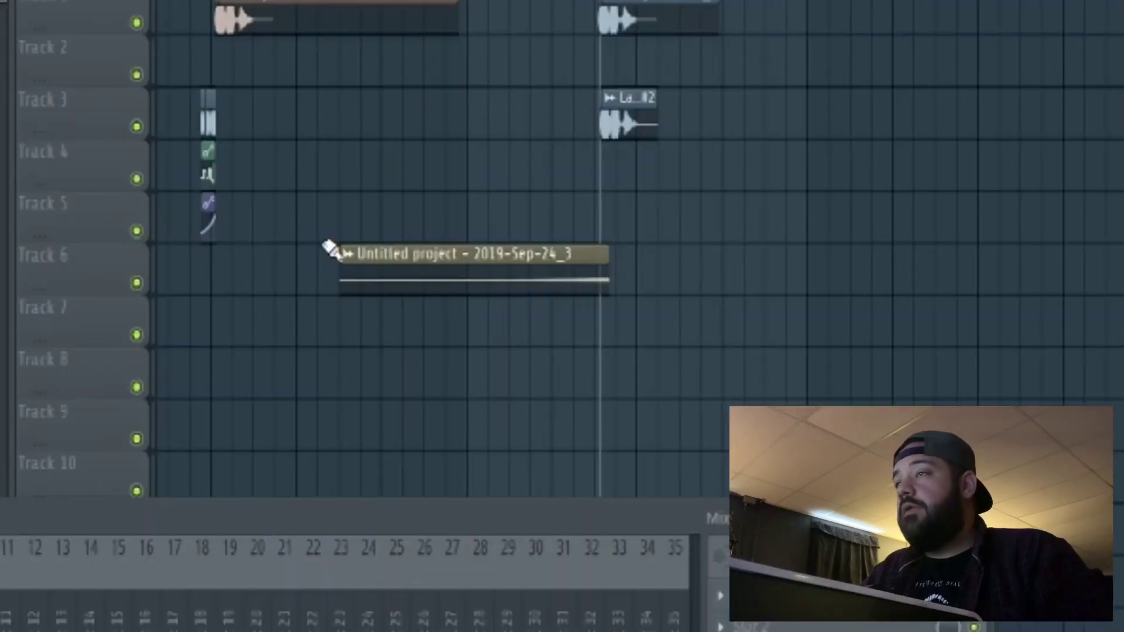
{"action": "left_click", "coordinate": [687, 248]}
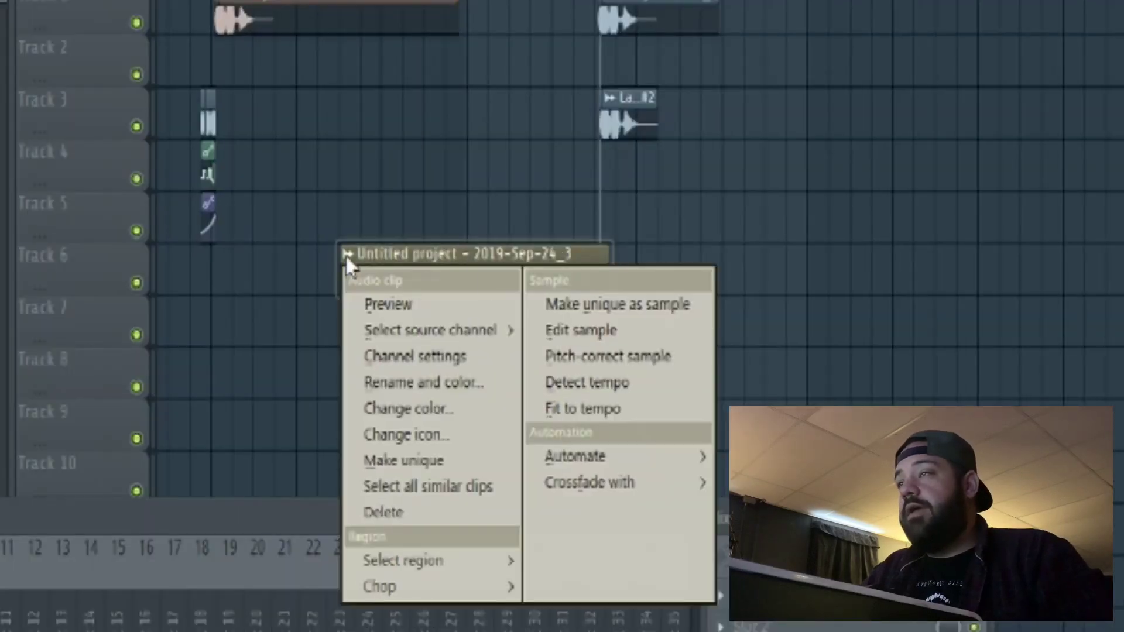
{"action": "left_click", "coordinate": [614, 301]}
{"action": "key", "text": "Return"}
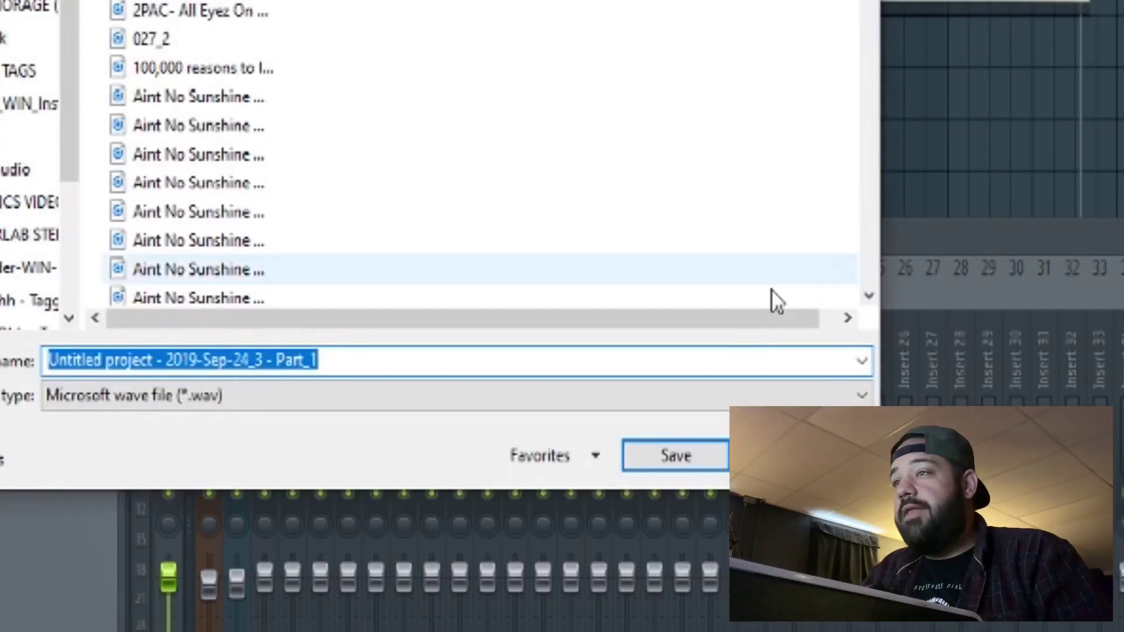
{"action": "left_click", "coordinate": [673, 459]}
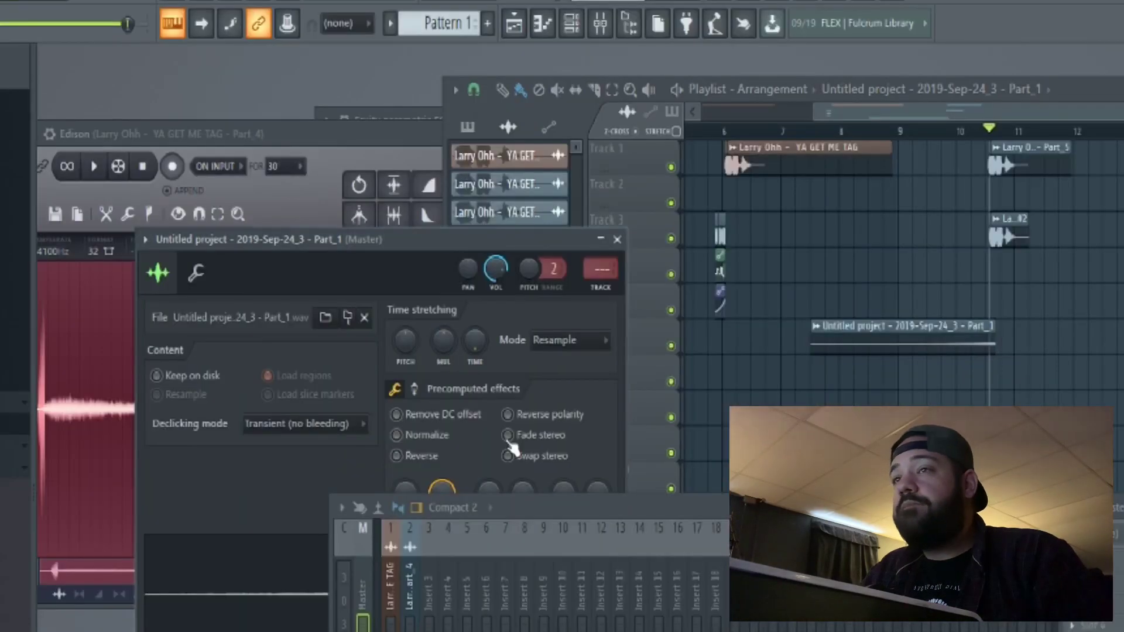
- Normalize the new Part_1 reverb sample and add a fade-in to it in its channel settings
{"action": "left_click_drag", "start_coordinate": [440, 240], "coordinate": [490, 99]}
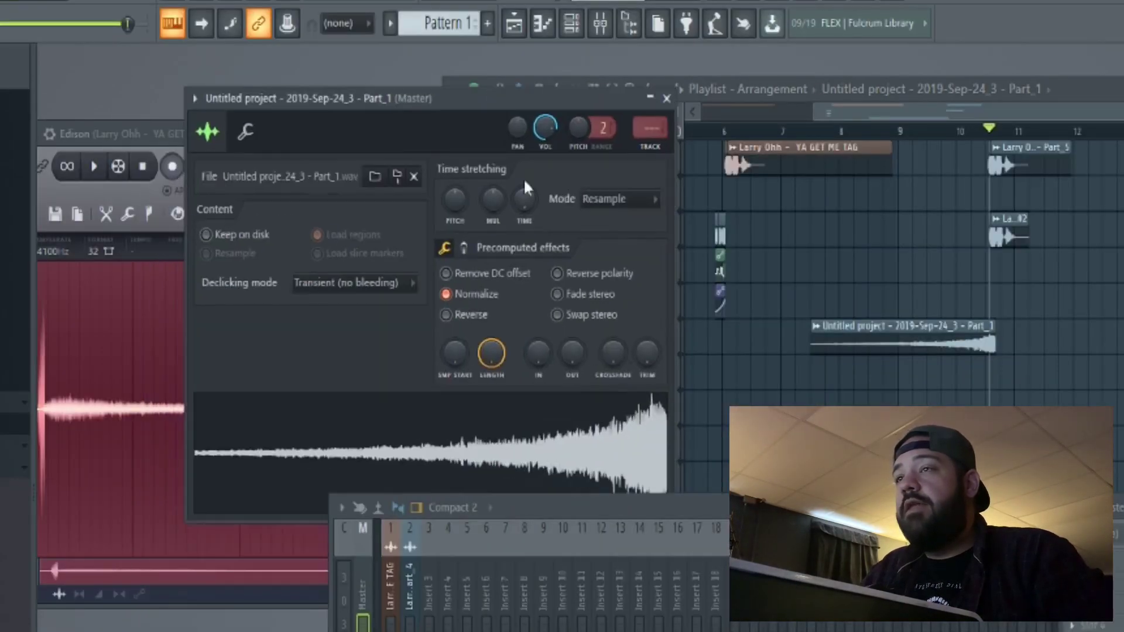
{"action": "left_click_drag", "start_coordinate": [624, 508], "coordinate": [605, 626]}
{"action": "left_click_drag", "start_coordinate": [537, 353], "coordinate": [537, 328]}
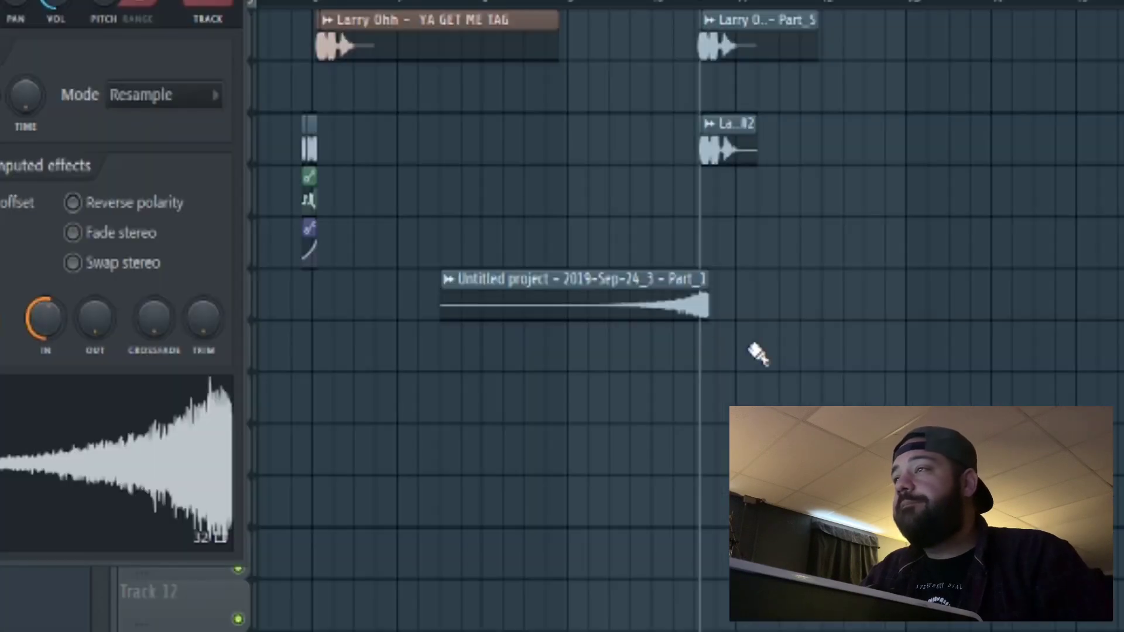
- Reposition the reversed reverb clip on Track 6 so its end lines up with the start of the Part_5 tags
{"action": "scroll", "coordinate": [1018, 368], "scroll_direction": "up", "scroll_amount": 5}
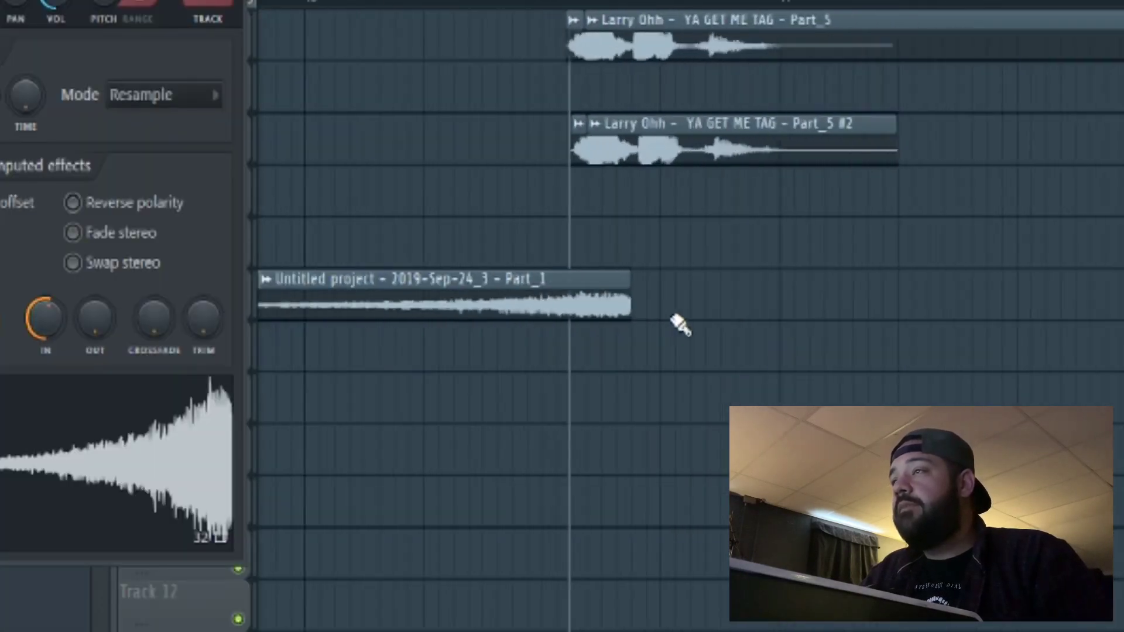
{"action": "left_click_drag", "start_coordinate": [906, 335], "coordinate": [858, 336]}
{"action": "scroll", "coordinate": [972, 275], "scroll_direction": "down", "scroll_amount": 3}
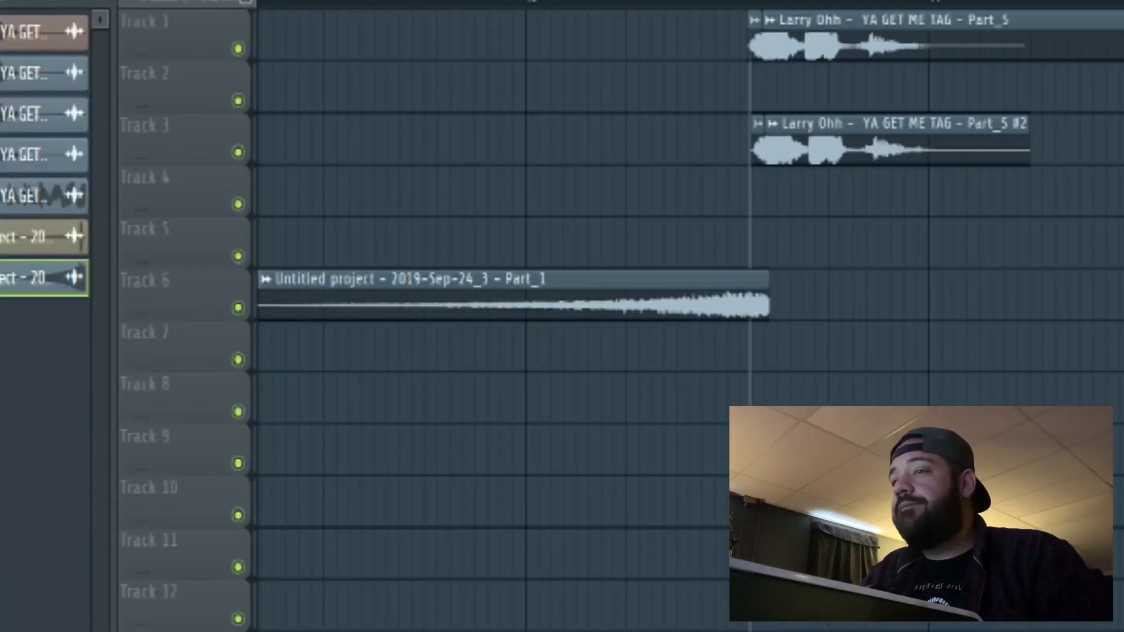
{"action": "key", "text": "F9"}
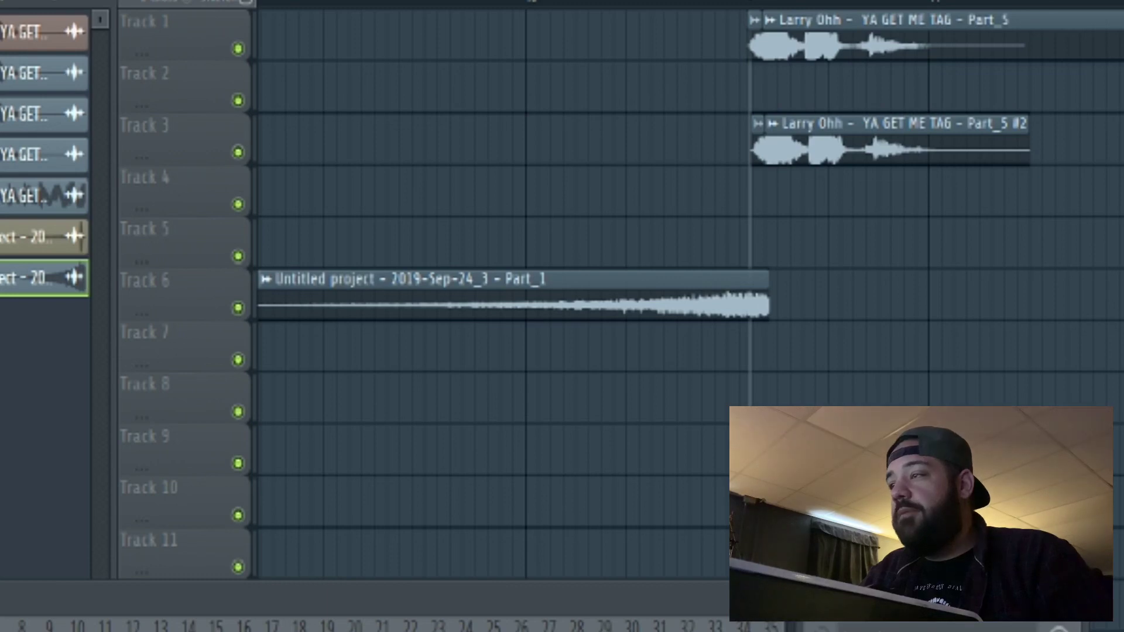
{"action": "scroll", "coordinate": [777, 250], "scroll_direction": "up", "scroll_amount": 4}
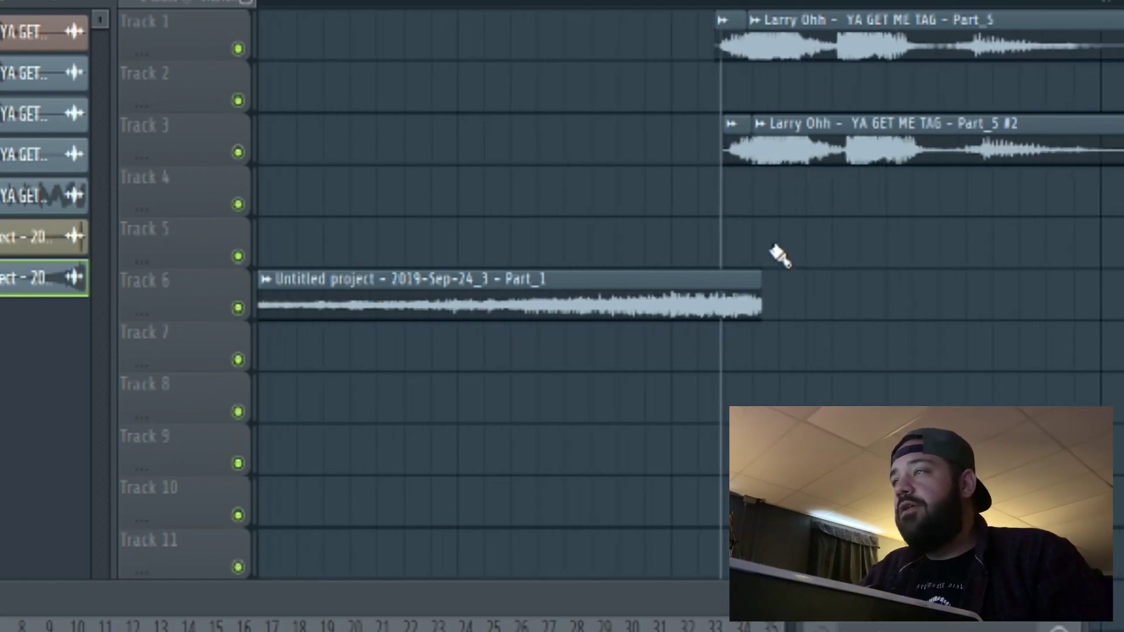
{"action": "left_click_drag", "start_coordinate": [702, 317], "coordinate": [614, 302]}
{"action": "scroll", "coordinate": [778, 293], "scroll_direction": "down", "scroll_amount": 2}
{"action": "left_click_drag", "start_coordinate": [691, 303], "coordinate": [745, 328]}
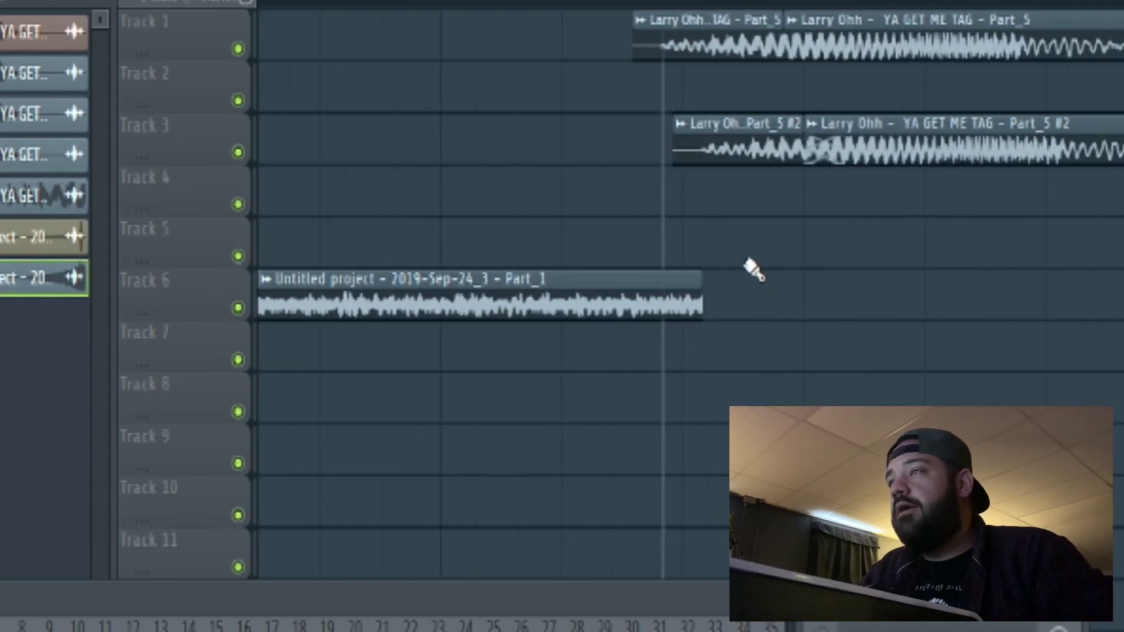
- Fine-tune the end of the Track 6 reversed reverb against the Part_5 tag starts and play back the transition
{"action": "left_click_drag", "start_coordinate": [678, 304], "coordinate": [746, 298]}
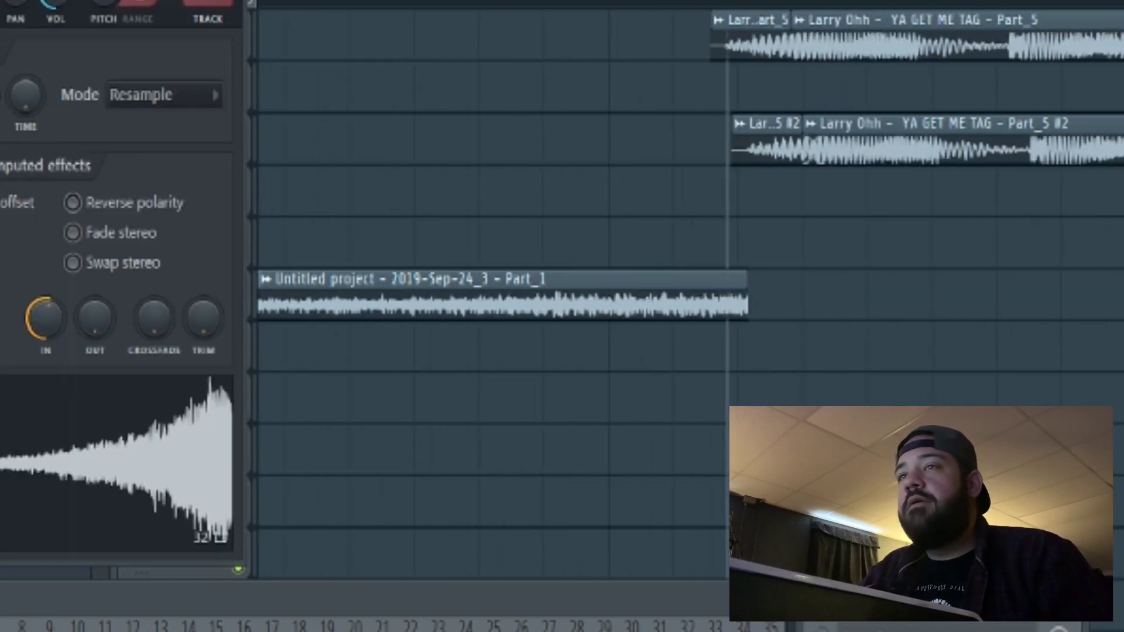
{"action": "key", "text": "Escape"}
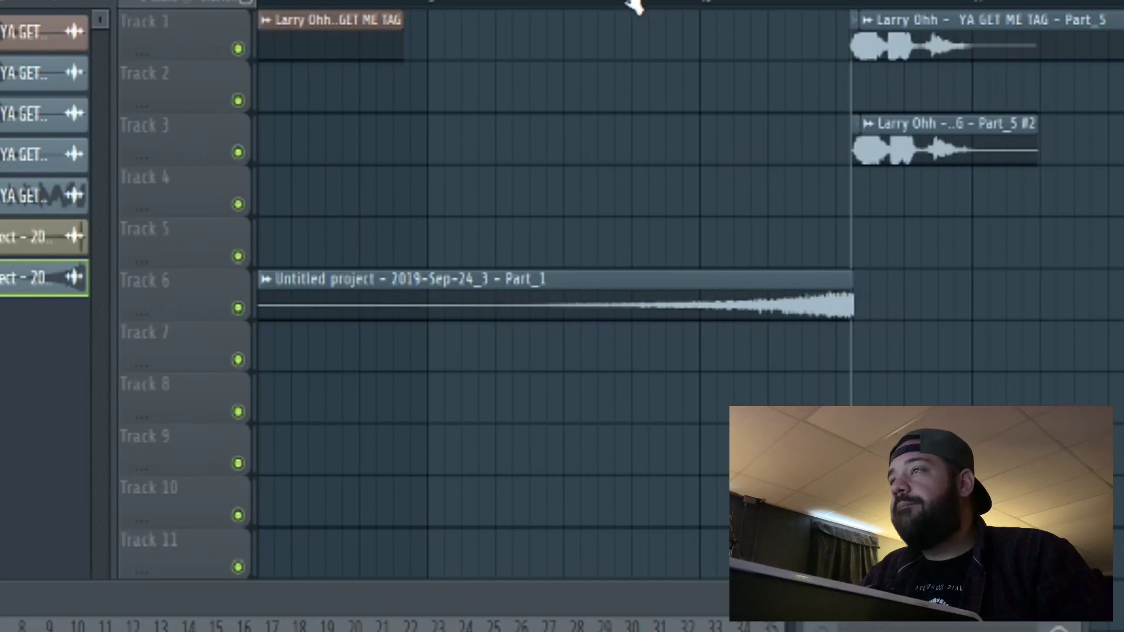
{"action": "key", "text": "space"}
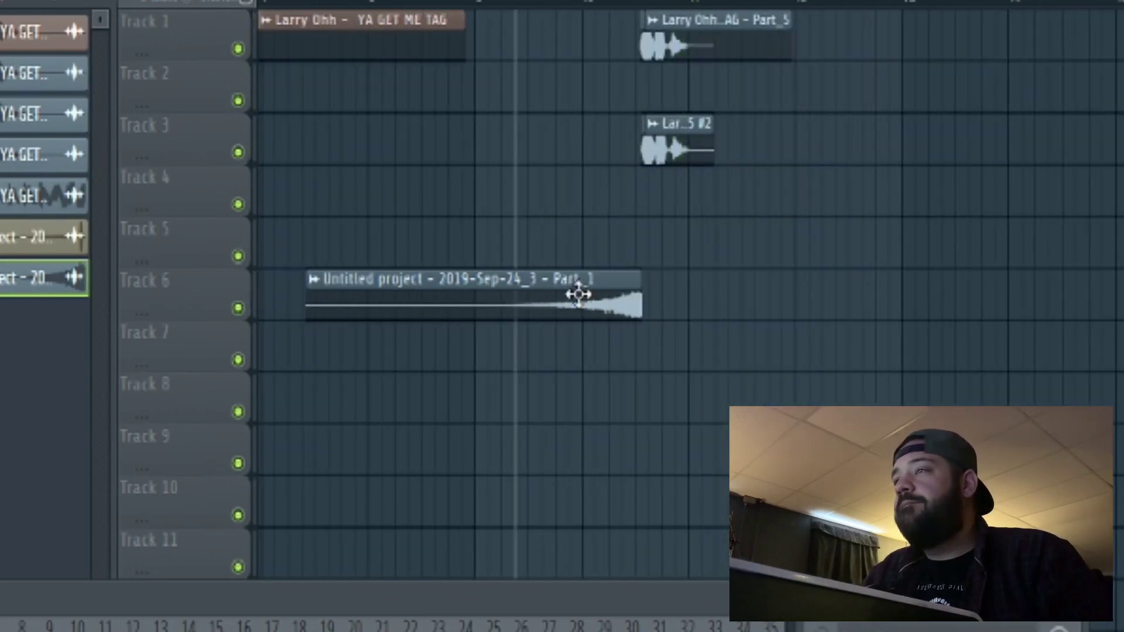
- Shape the reversed reverb with Fruity parametric EQ 2, cutting lows below about 100 Hz and highs above about 5 kHz
{"action": "double_click", "coordinate": [577, 292]}
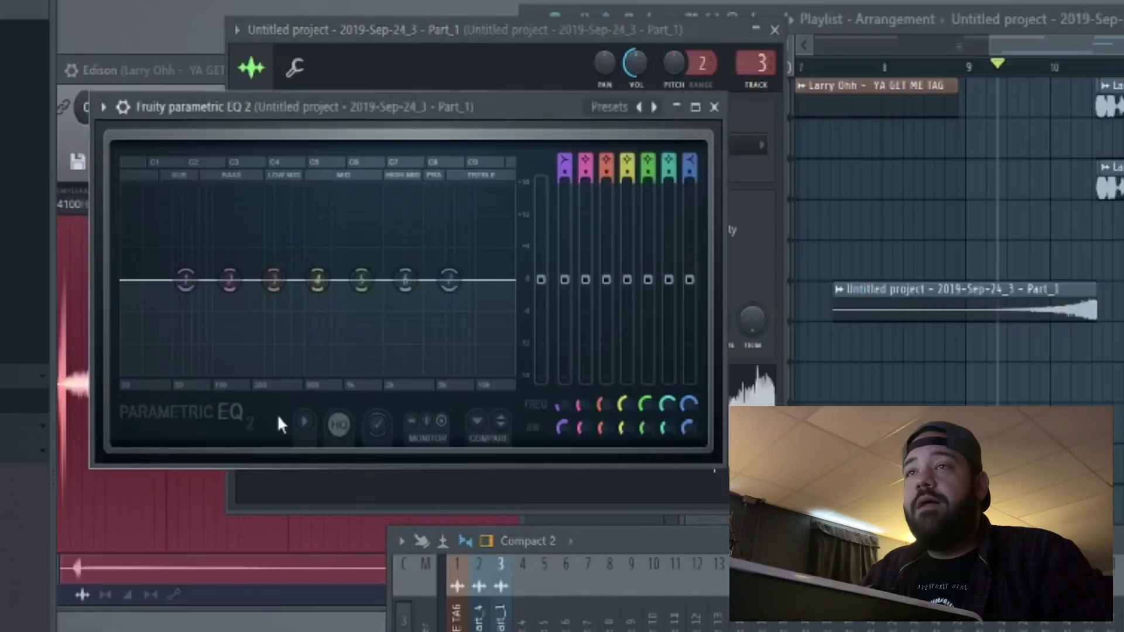
{"action": "left_click_drag", "start_coordinate": [183, 281], "coordinate": [220, 370]}
{"action": "left_click_drag", "start_coordinate": [229, 279], "coordinate": [175, 322]}
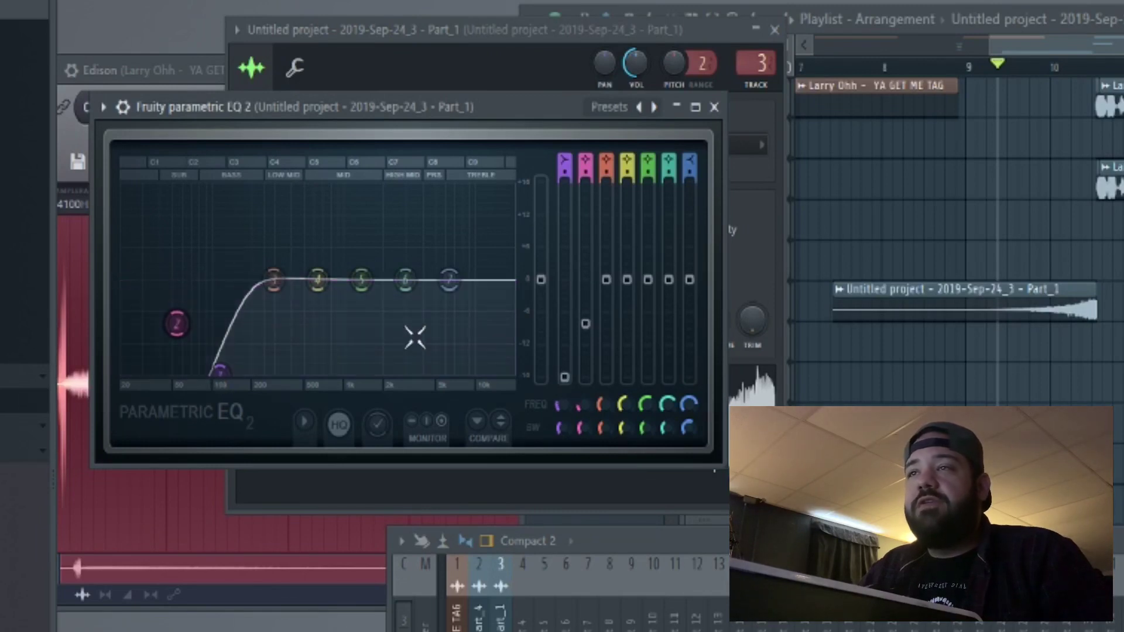
{"action": "left_click_drag", "start_coordinate": [449, 280], "coordinate": [460, 351]}
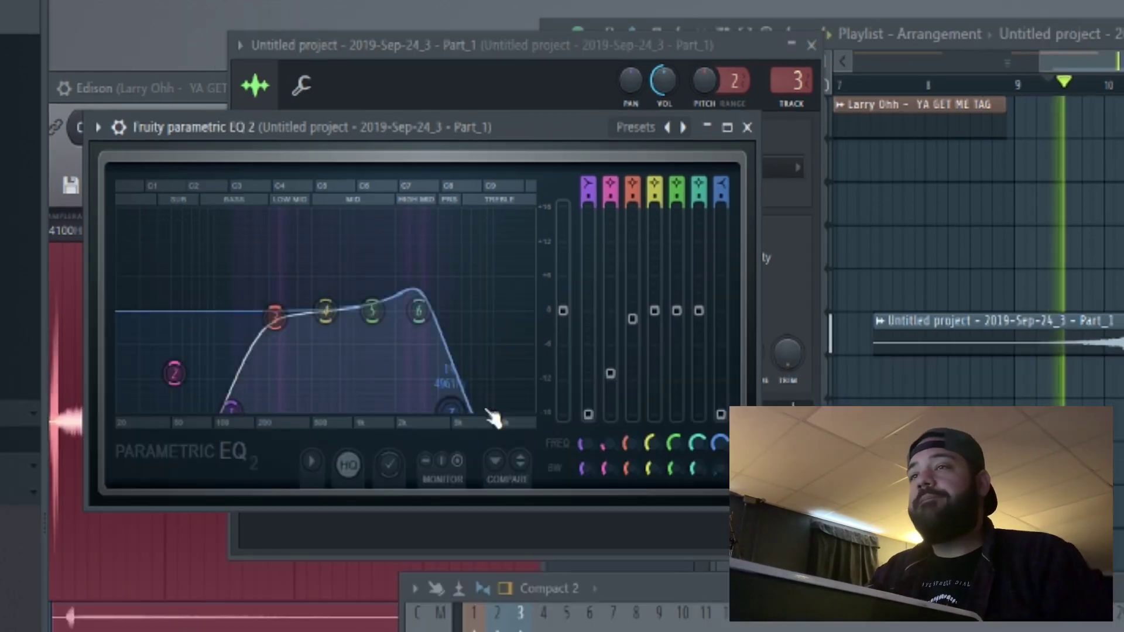
{"action": "mouse_move", "coordinate": [433, 374]}
{"action": "left_mouse_down"}
{"action": "mouse_move", "coordinate": [414, 375]}
{"action": "mouse_move", "coordinate": [424, 376]}
{"action": "left_mouse_up"}
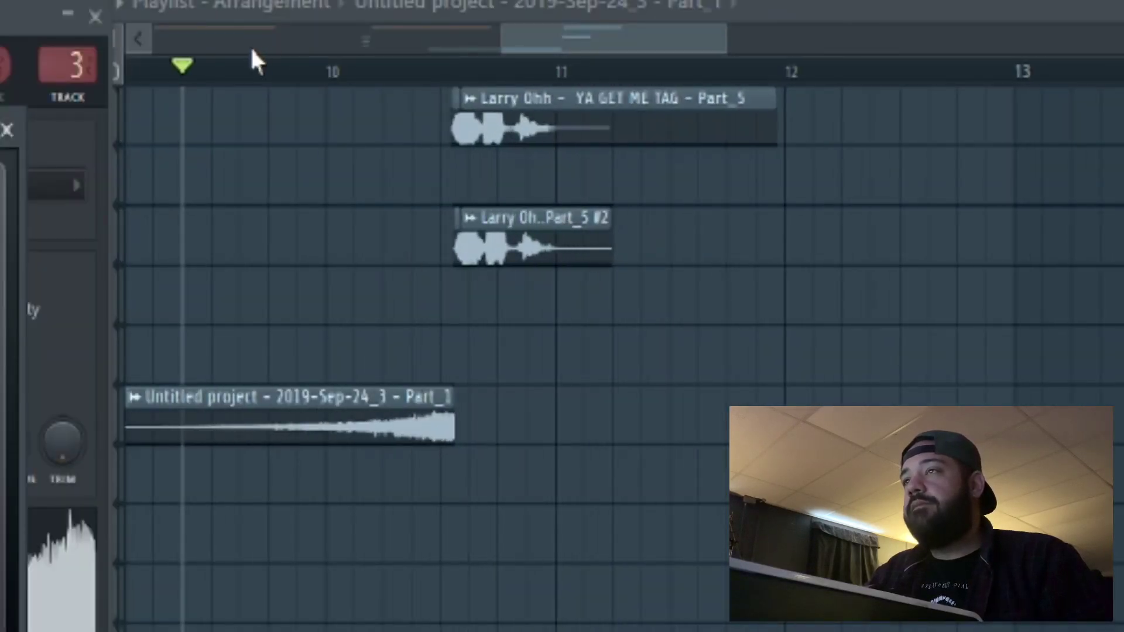
- Play the arrangement from just after bar 9 to hear the equalized riser lead into the Part_5 tags
{"action": "left_click", "coordinate": [178, 67]}
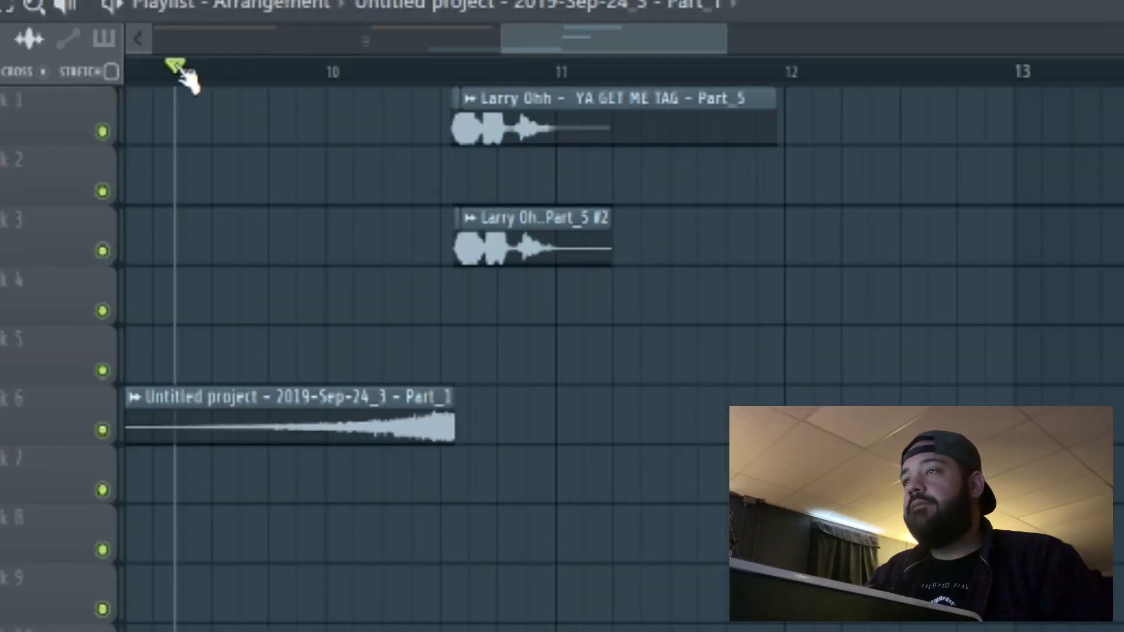
{"action": "key", "text": "space"}
{"action": "scroll", "coordinate": [746, 316], "scroll_direction": "down", "scroll_amount": 3}
{"action": "scroll", "coordinate": [742, 319], "scroll_direction": "up", "scroll_amount": 2}
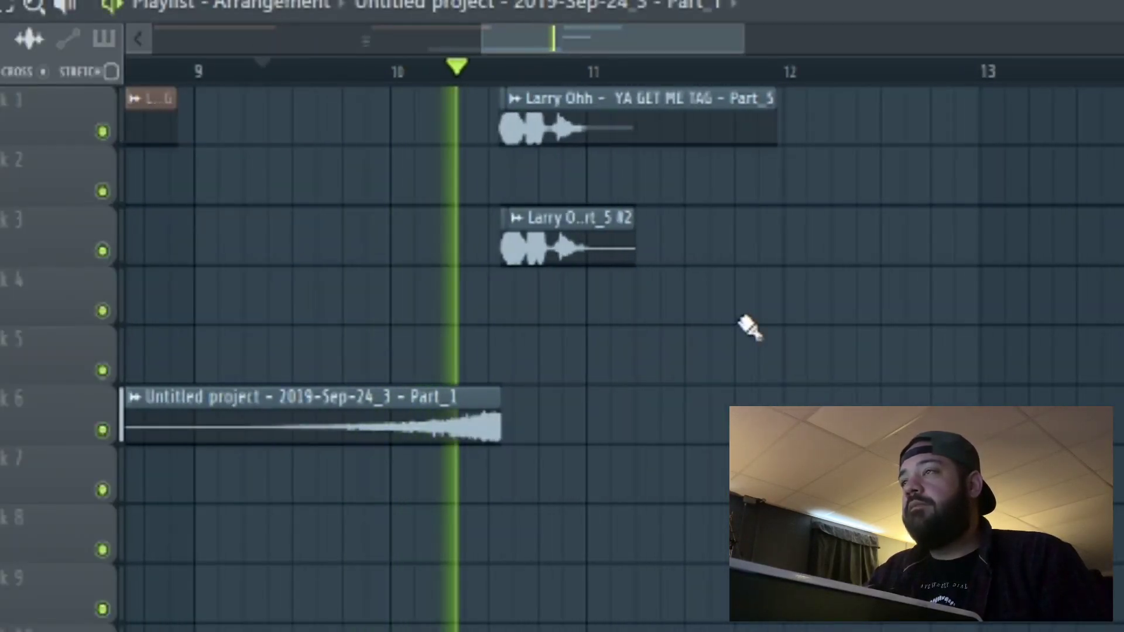
{"action": "scroll", "coordinate": [747, 326], "scroll_direction": "down", "scroll_amount": 5}
{"action": "key", "text": "space"}
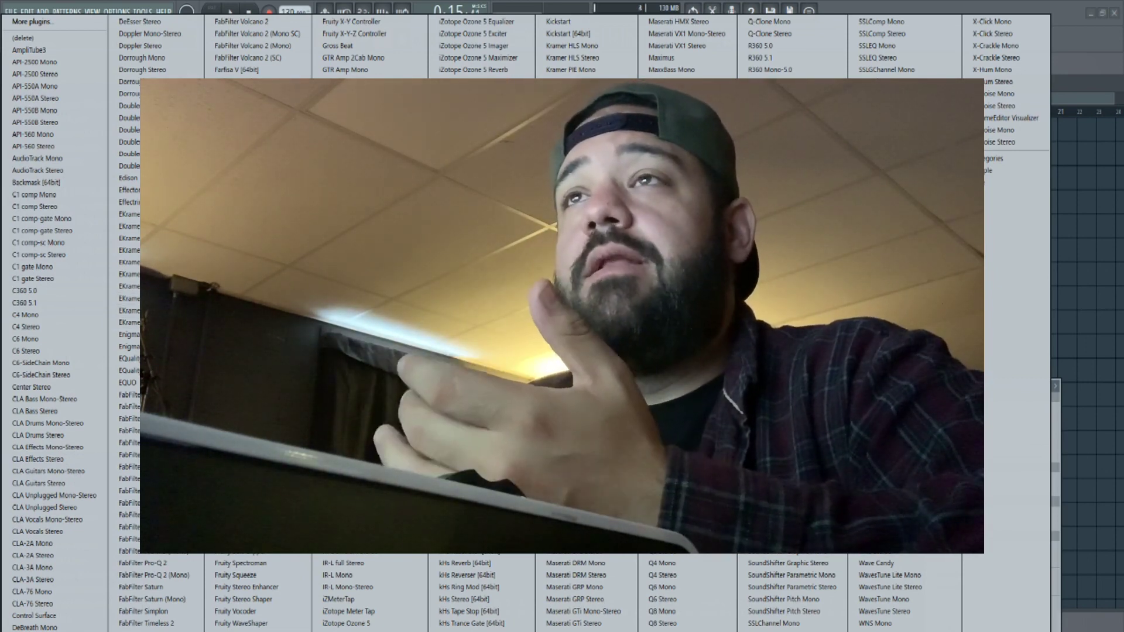
- Add Gross Beat to the riser's mixer track with the 1/4 Bt Gate volume preset, and reduce its volume mix during playback
{"action": "left_click", "coordinate": [345, 45]}
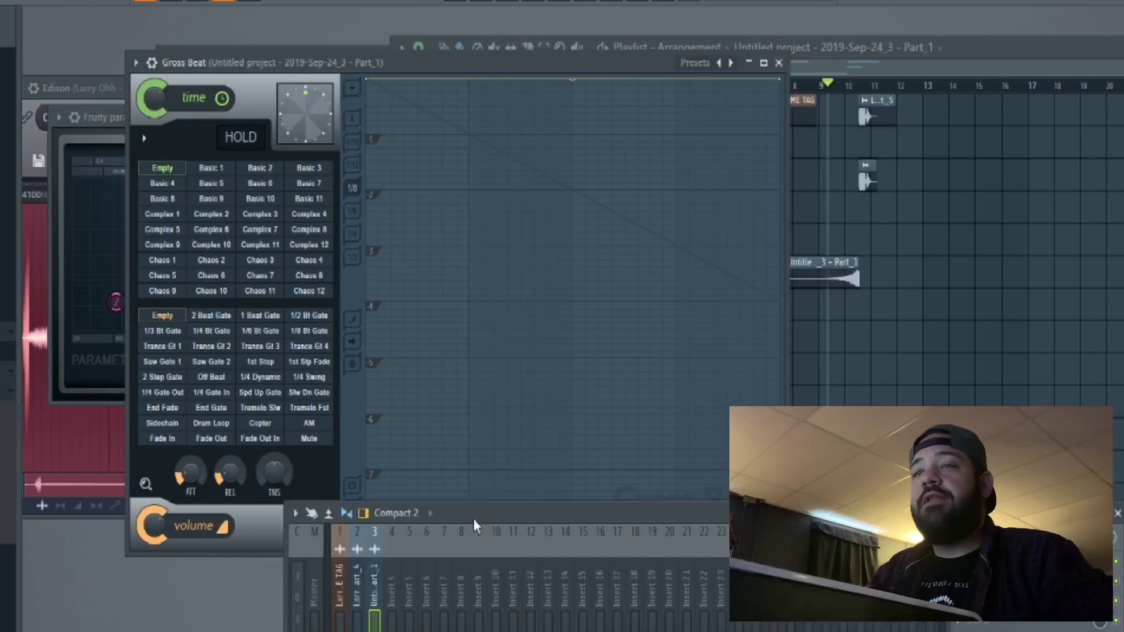
{"action": "left_click", "coordinate": [214, 317]}
{"action": "left_click", "coordinate": [175, 333]}
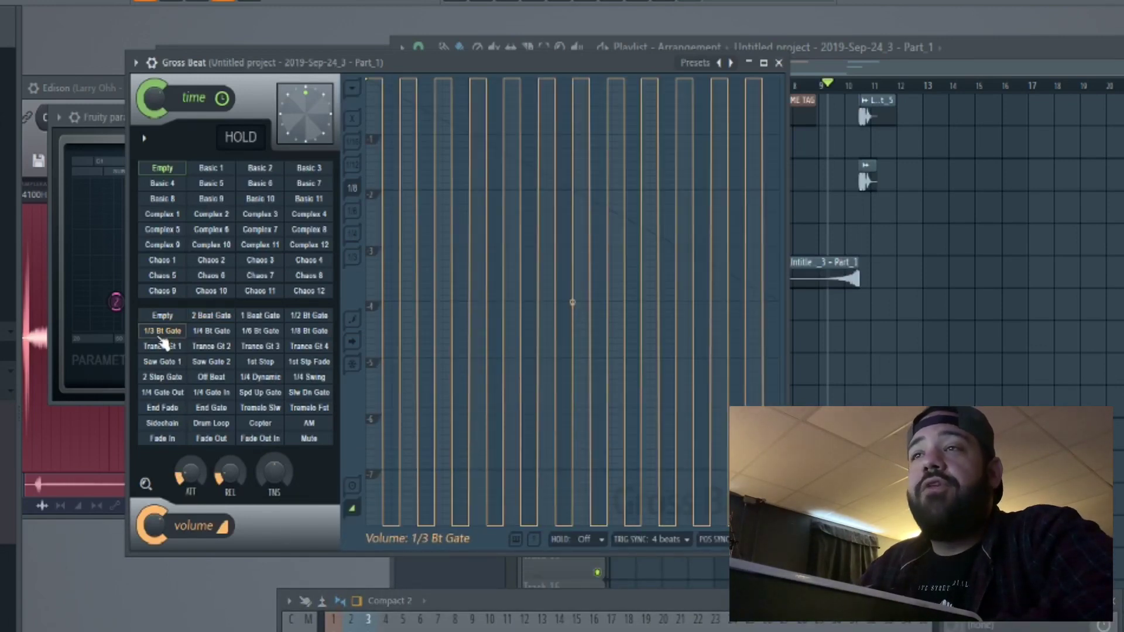
{"action": "left_click", "coordinate": [211, 332]}
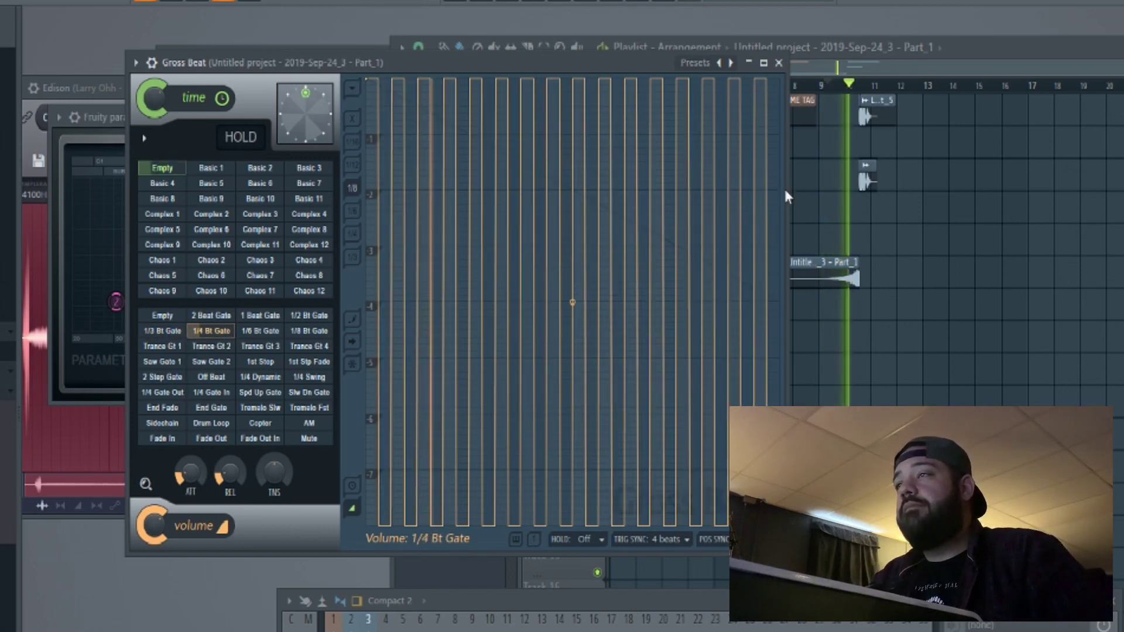
{"action": "key", "text": "space"}
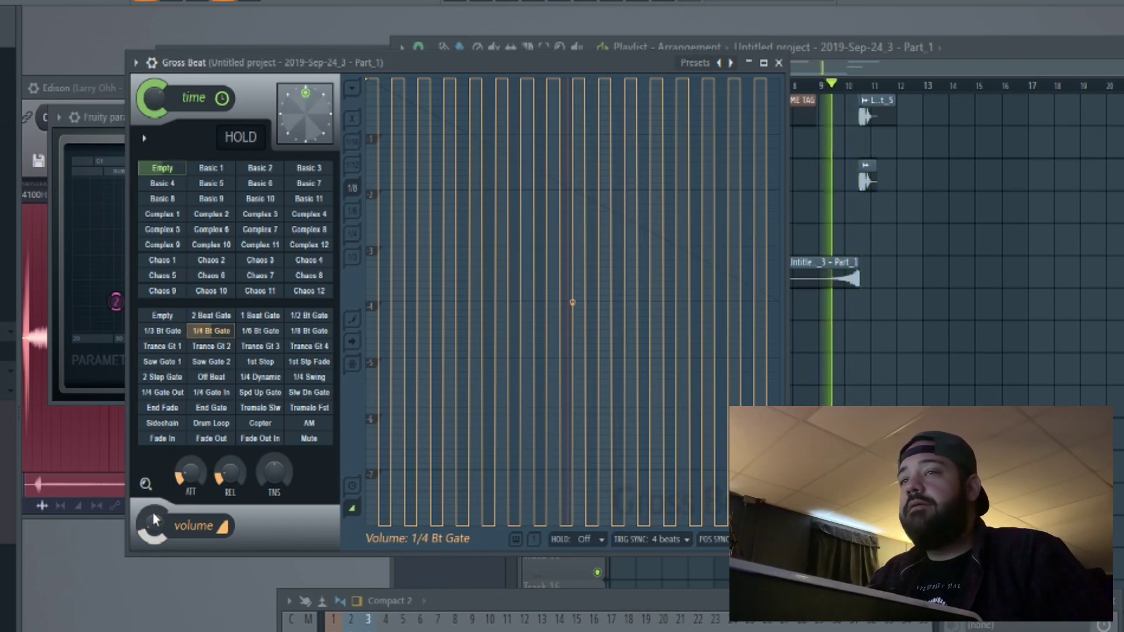
{"action": "key", "text": "space"}
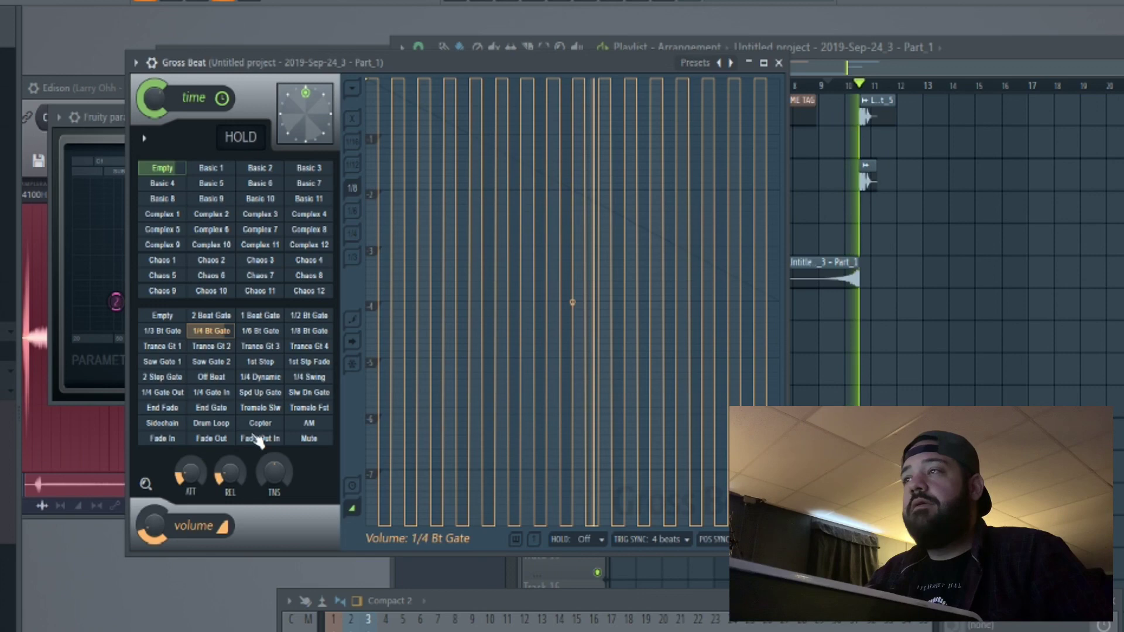